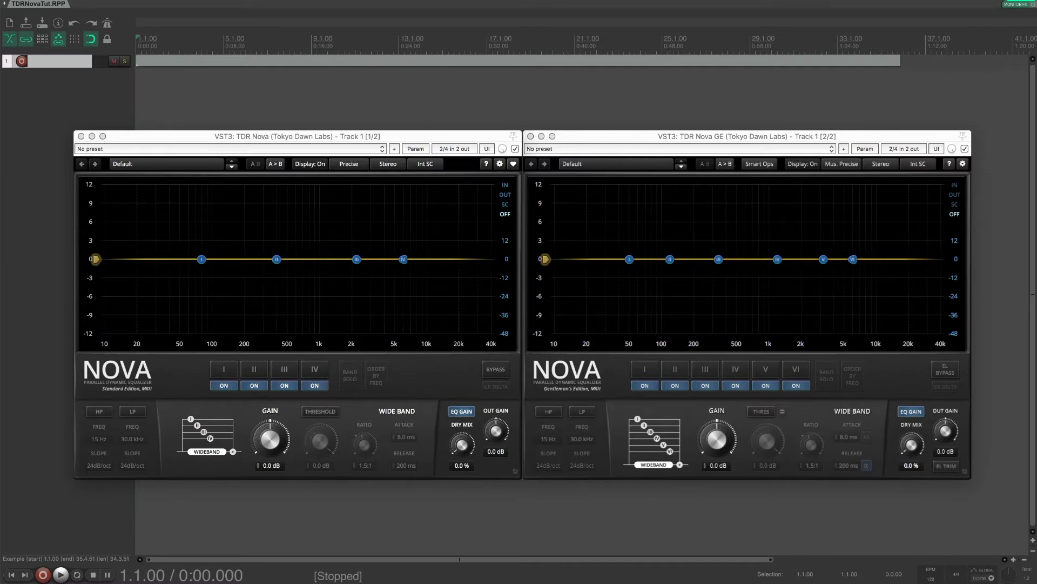
Bypass the Nova GE instance and close its window
{"action": "left_click", "coordinate": [211, 139]}
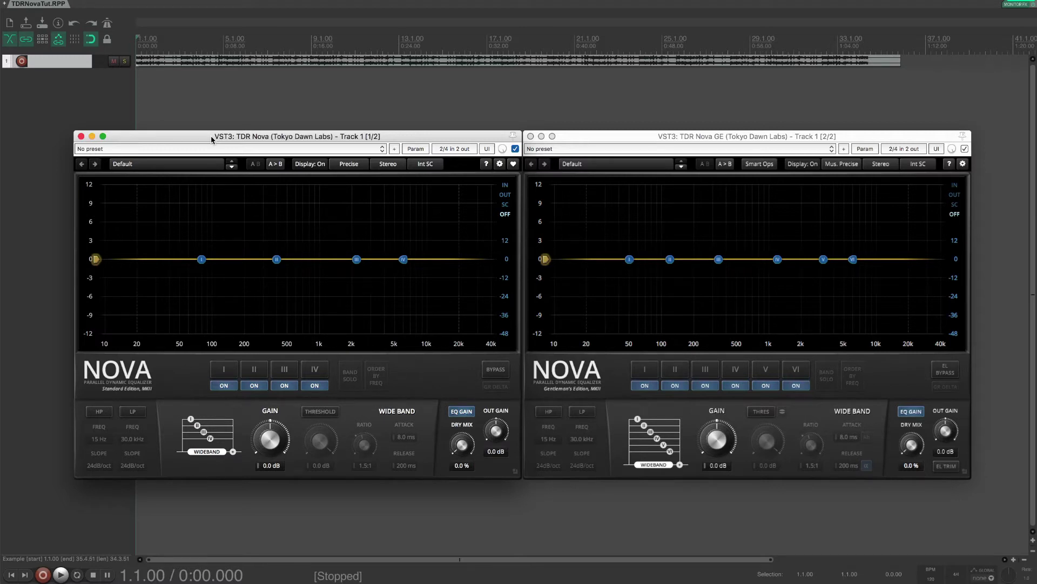
{"action": "left_click", "coordinate": [709, 139]}
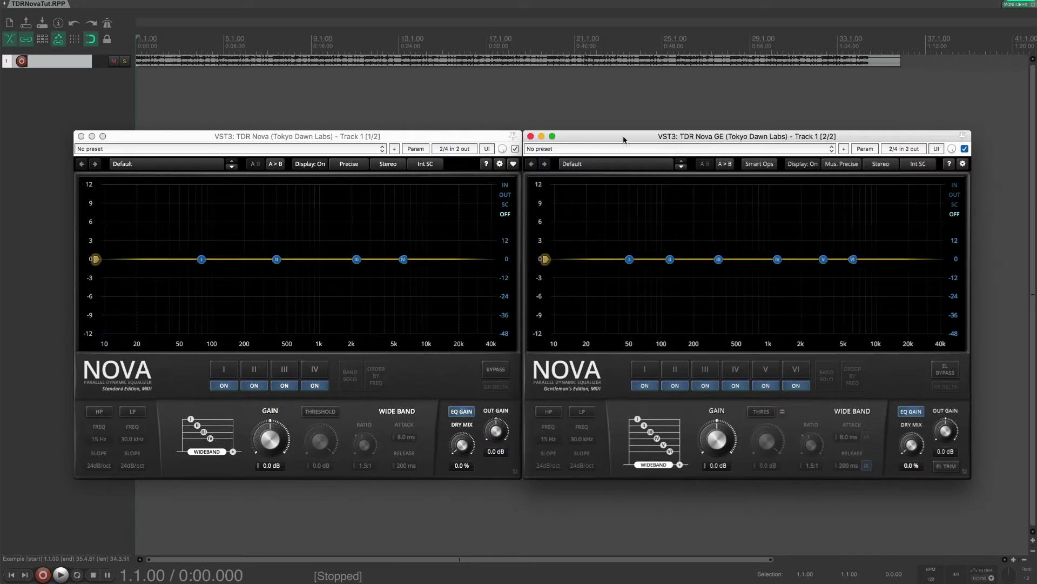
{"action": "left_click", "coordinate": [965, 149]}
{"action": "left_click", "coordinate": [531, 137]}
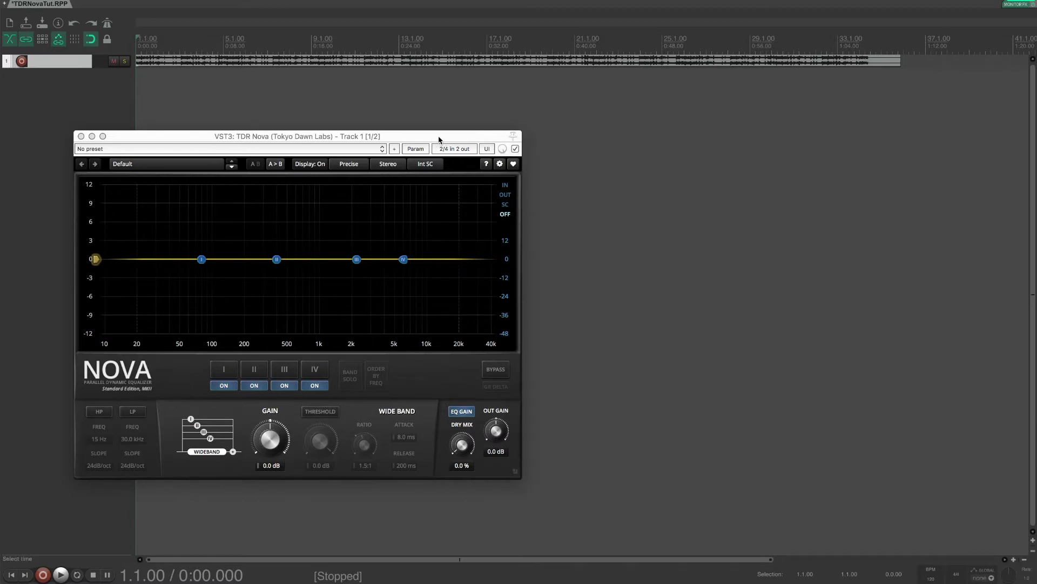
Enlarge the standard Nova's interface scale and move its window toward the top-left
{"action": "left_click_drag", "start_coordinate": [431, 139], "coordinate": [666, 110]}
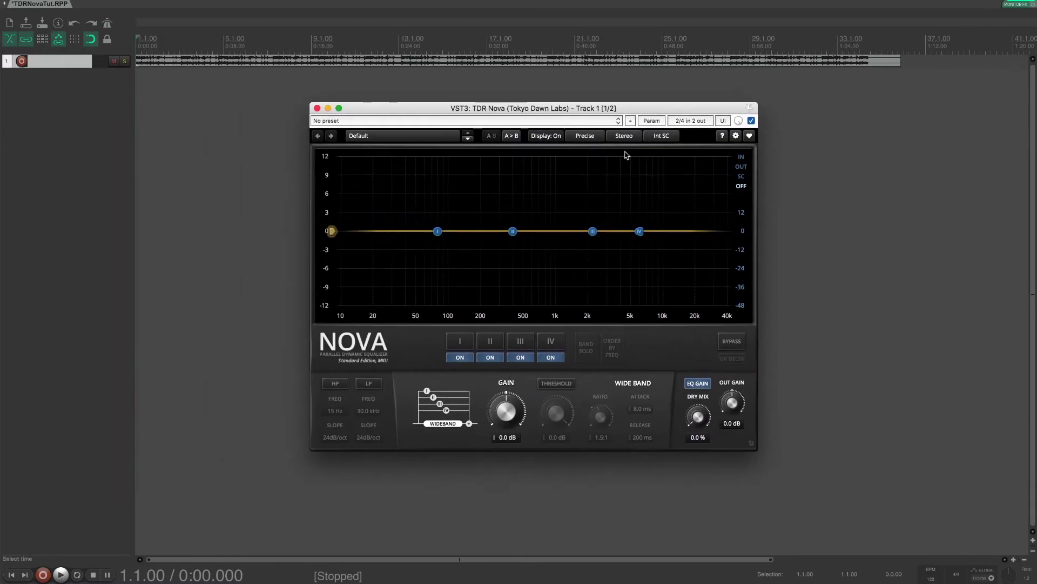
{"action": "right_click", "coordinate": [512, 191]}
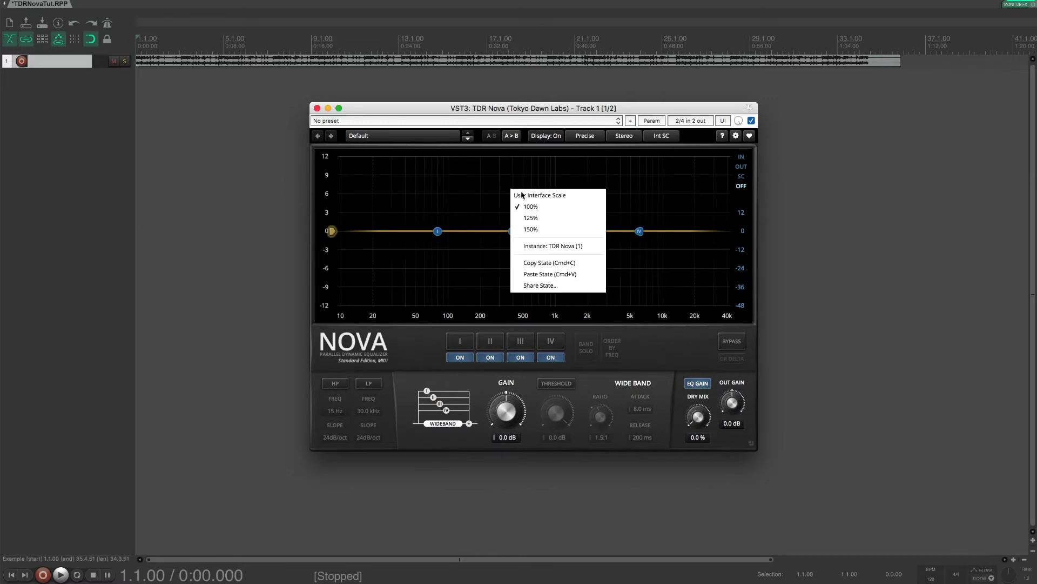
{"action": "left_click", "coordinate": [538, 233]}
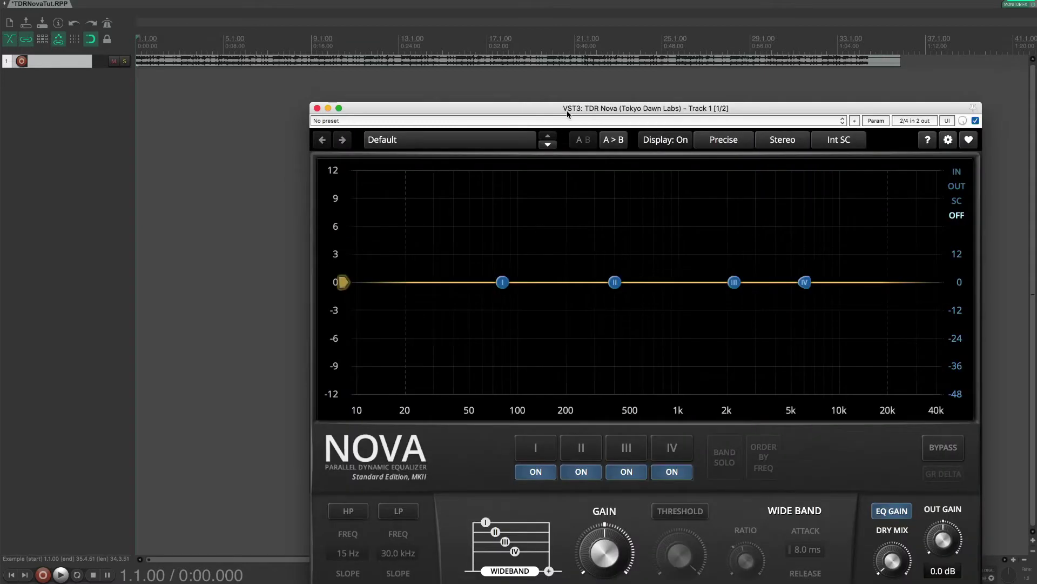
{"action": "left_click_drag", "start_coordinate": [566, 111], "coordinate": [442, 50]}
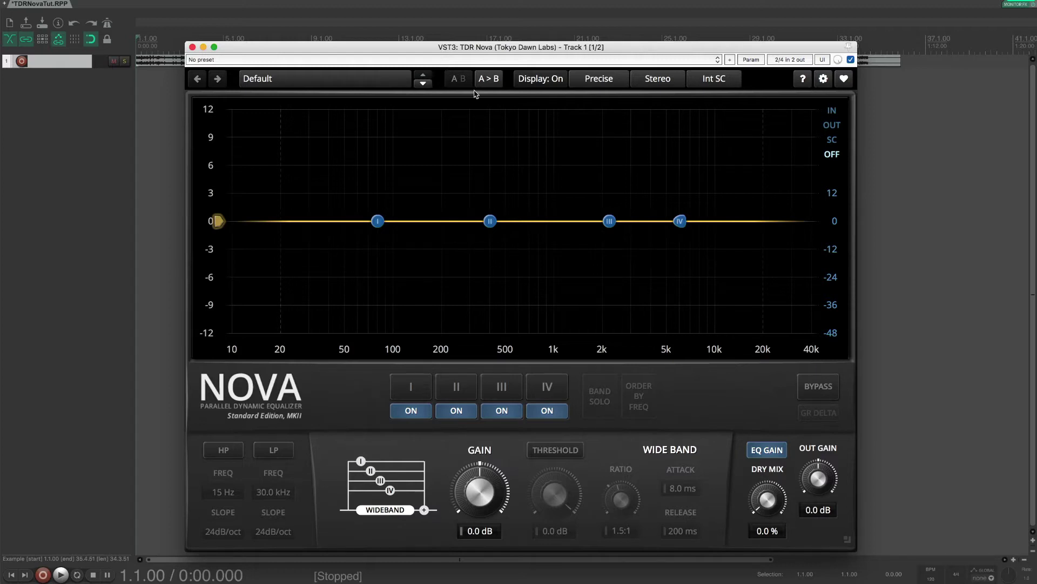
Step through the settings of bands I to IV, ending back on band I
{"action": "left_click", "coordinate": [424, 386]}
{"action": "left_click", "coordinate": [458, 386]}
{"action": "left_click", "coordinate": [503, 387]}
{"action": "left_click", "coordinate": [553, 392]}
{"action": "left_click", "coordinate": [427, 389]}
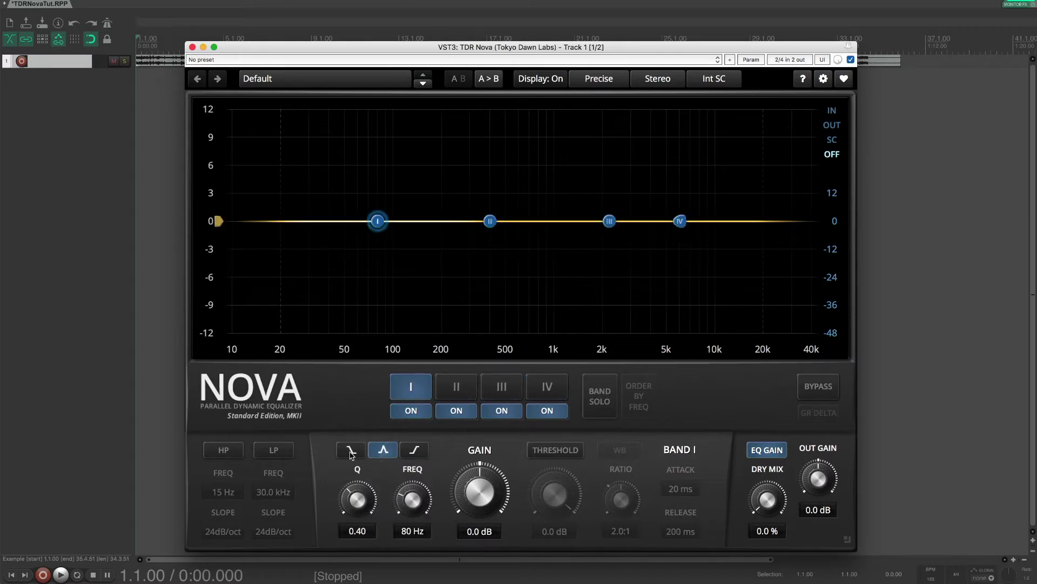
Try band I as a low shelf and a high shelf, then return it to a bell
{"action": "left_click", "coordinate": [350, 453]}
{"action": "left_click", "coordinate": [424, 453]}
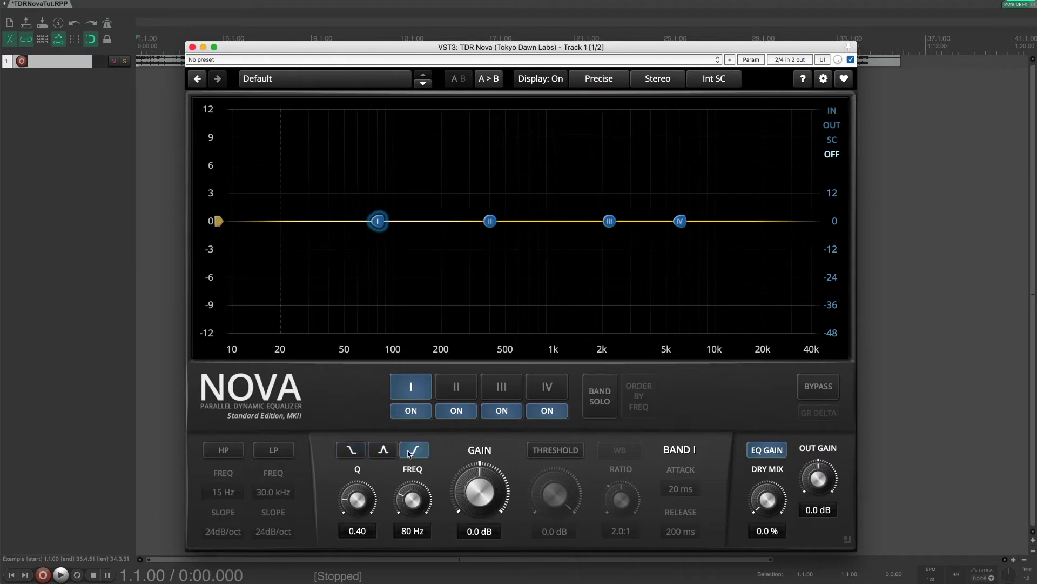
{"action": "left_click", "coordinate": [387, 455]}
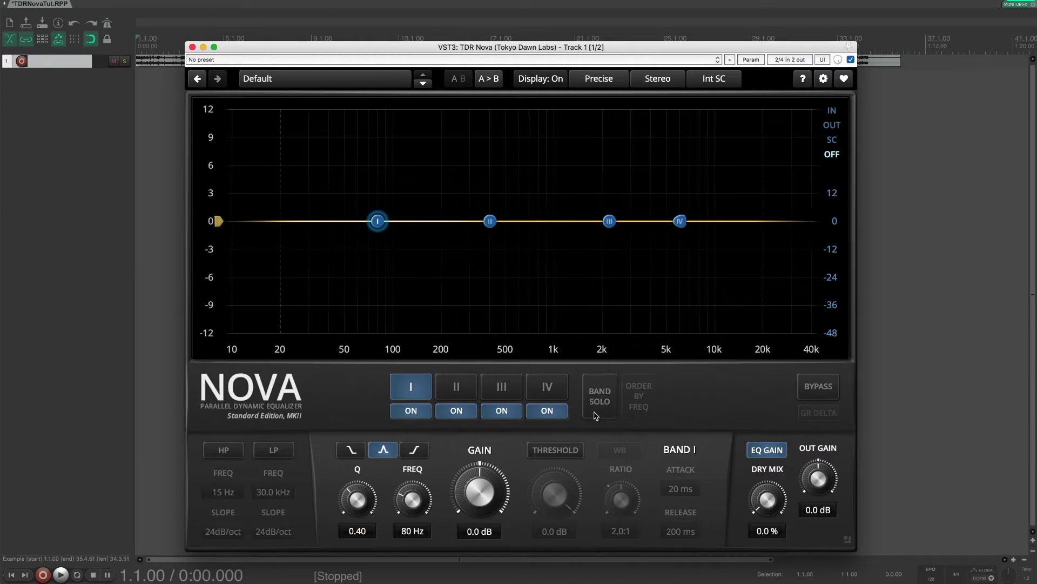
Switch the high-pass filter on and toggle the low-pass filter on and off
{"action": "left_click", "coordinate": [217, 456]}
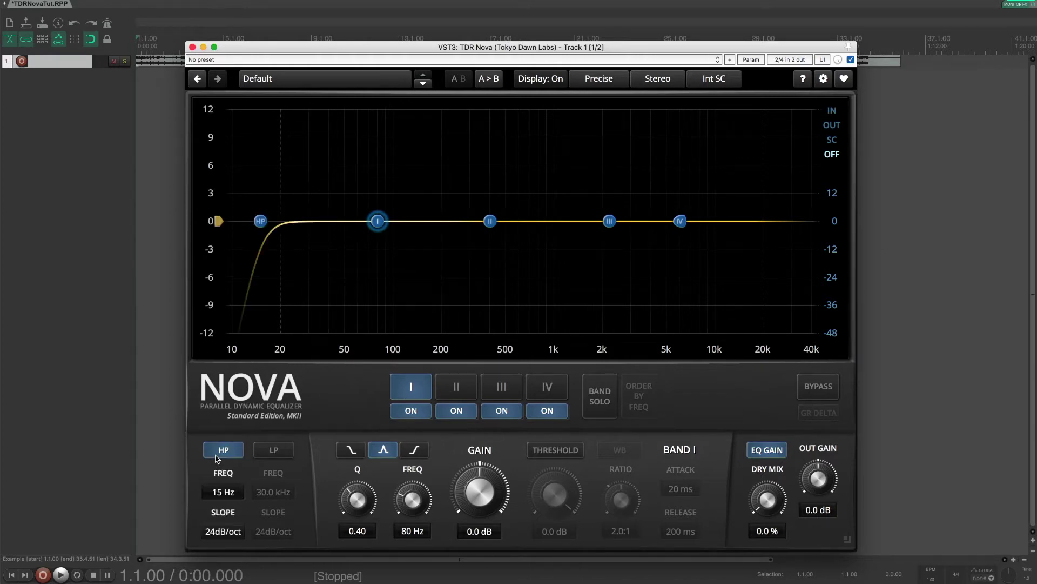
{"action": "left_click", "coordinate": [278, 454]}
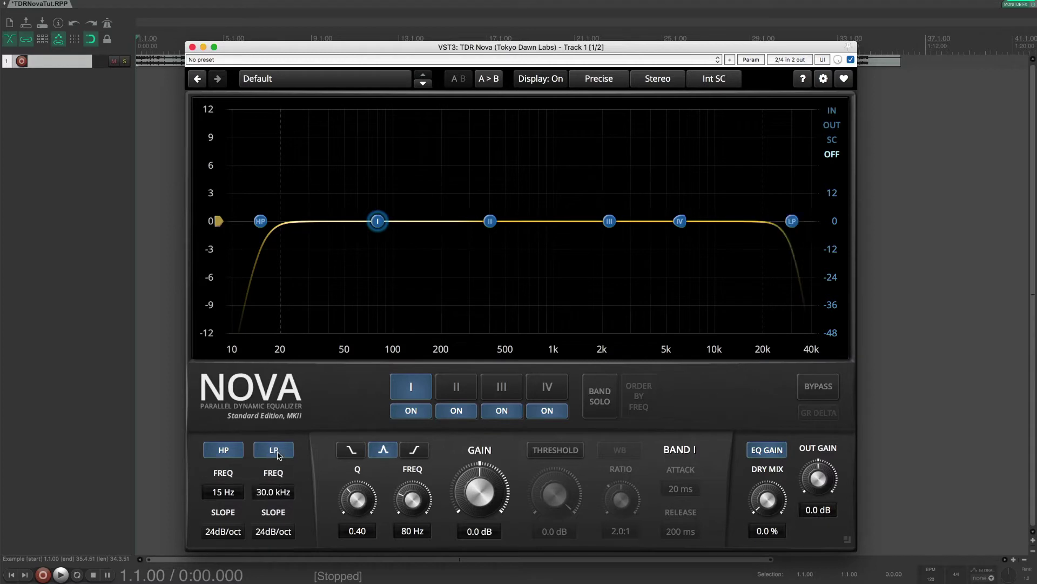
{"action": "left_click", "coordinate": [278, 454]}
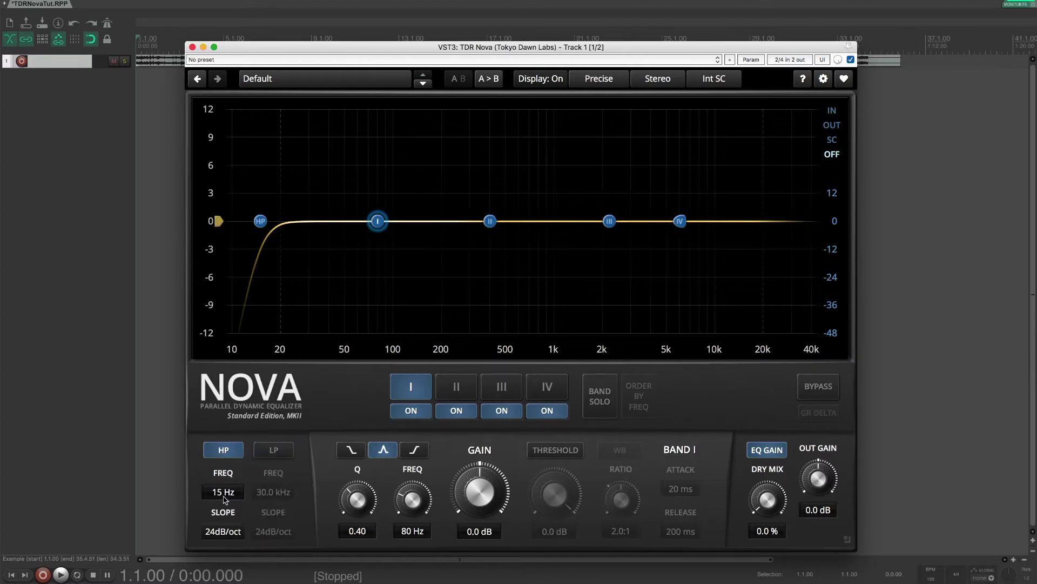
Set the high-pass slope to 12 dB/oct and frequency to 13 Hz, then turn it off
{"action": "left_click_drag", "start_coordinate": [224, 532], "coordinate": [225, 573]}
{"action": "left_click_drag", "start_coordinate": [225, 522], "coordinate": [221, 478]}
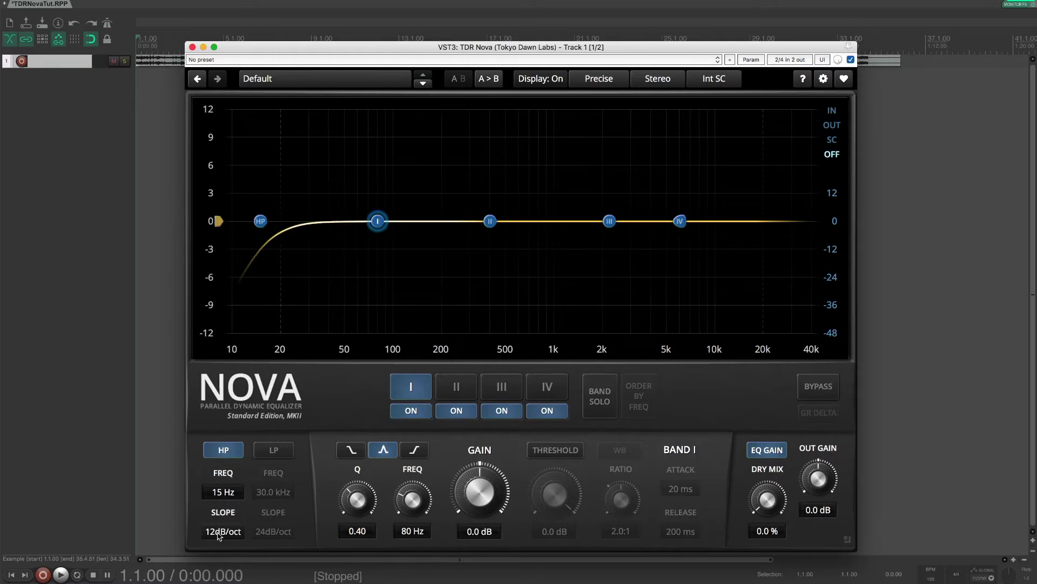
{"action": "mouse_move", "coordinate": [224, 491]}
{"action": "left_mouse_down"}
{"action": "mouse_move", "coordinate": [224, 508]}
{"action": "mouse_move", "coordinate": [224, 489]}
{"action": "left_mouse_up"}
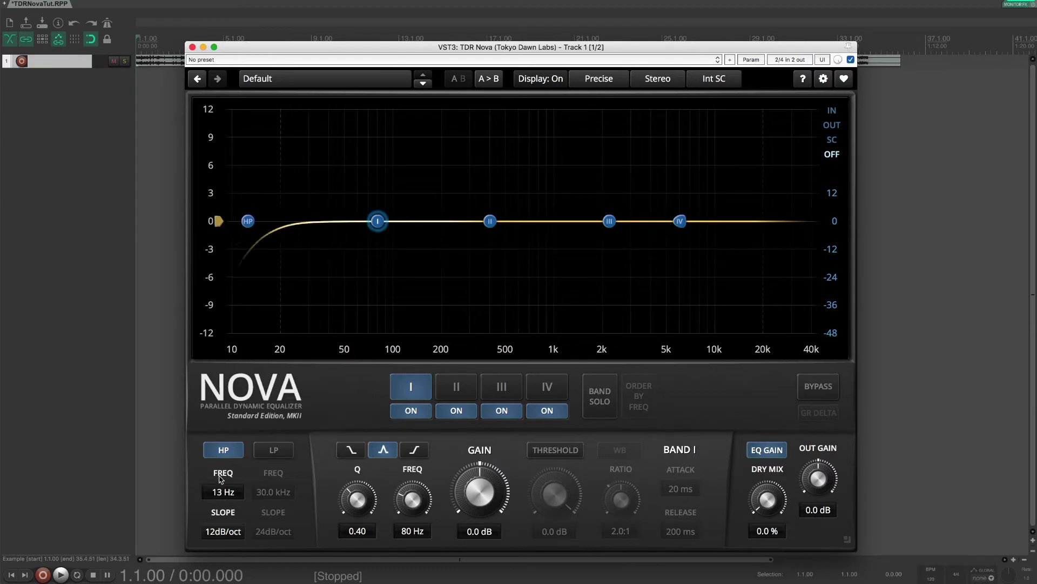
{"action": "left_click", "coordinate": [223, 450]}
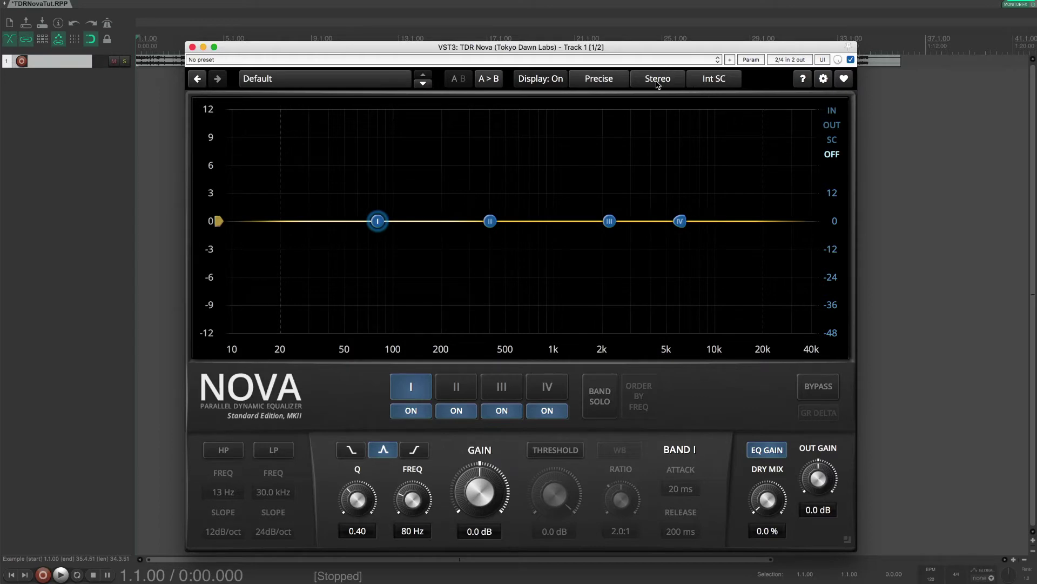
{"action": "left_click", "coordinate": [657, 81]}
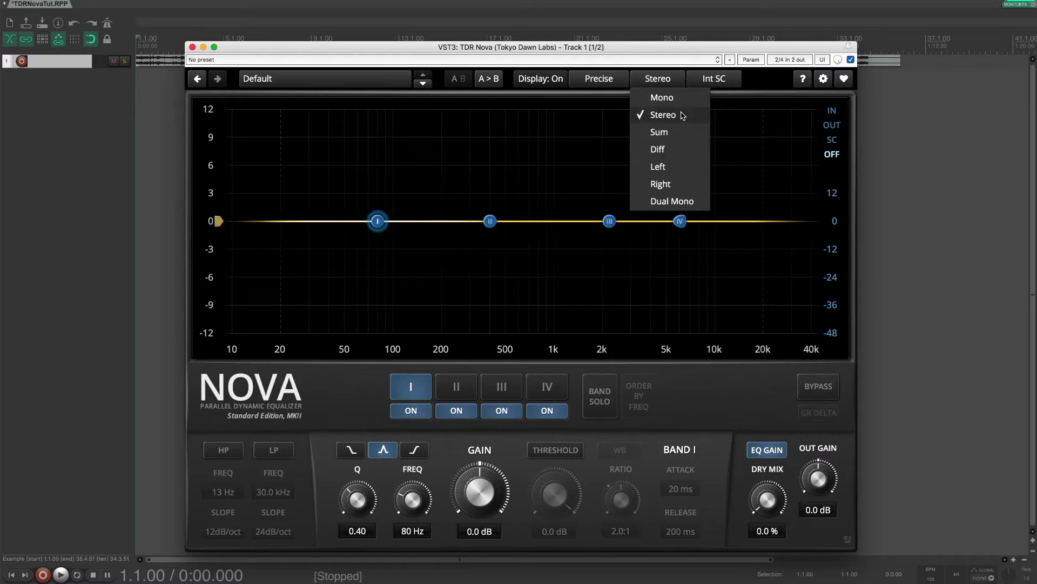
{"action": "left_click", "coordinate": [659, 81]}
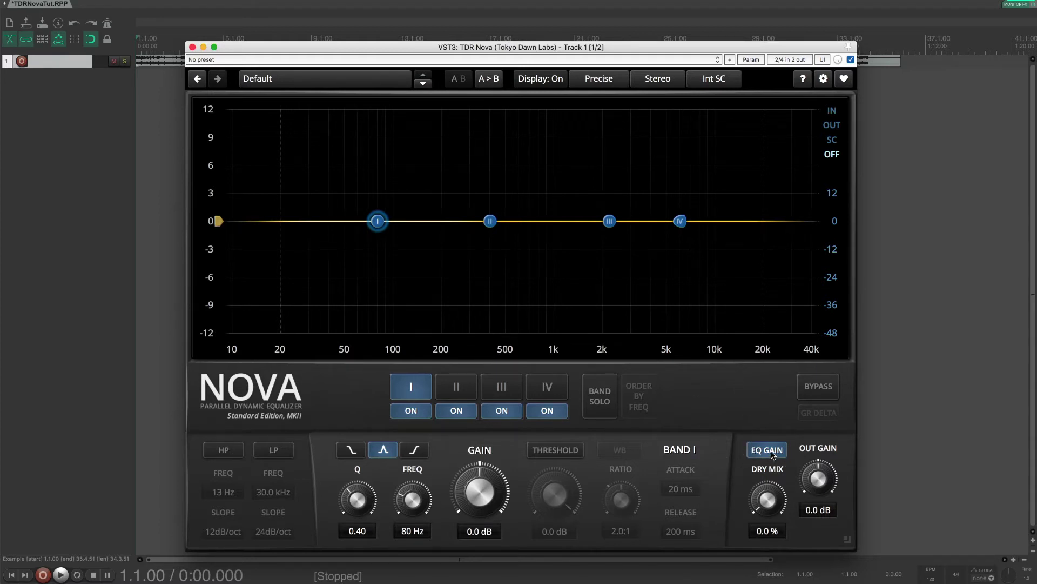
Boost then flatten band II, cut then boost band III near 2.4 kHz, raise band IV's shelf
{"action": "left_click_drag", "start_coordinate": [489, 222], "coordinate": [490, 173]}
{"action": "left_click_drag", "start_coordinate": [616, 222], "coordinate": [623, 263]}
{"action": "left_click_drag", "start_coordinate": [680, 222], "coordinate": [747, 185]}
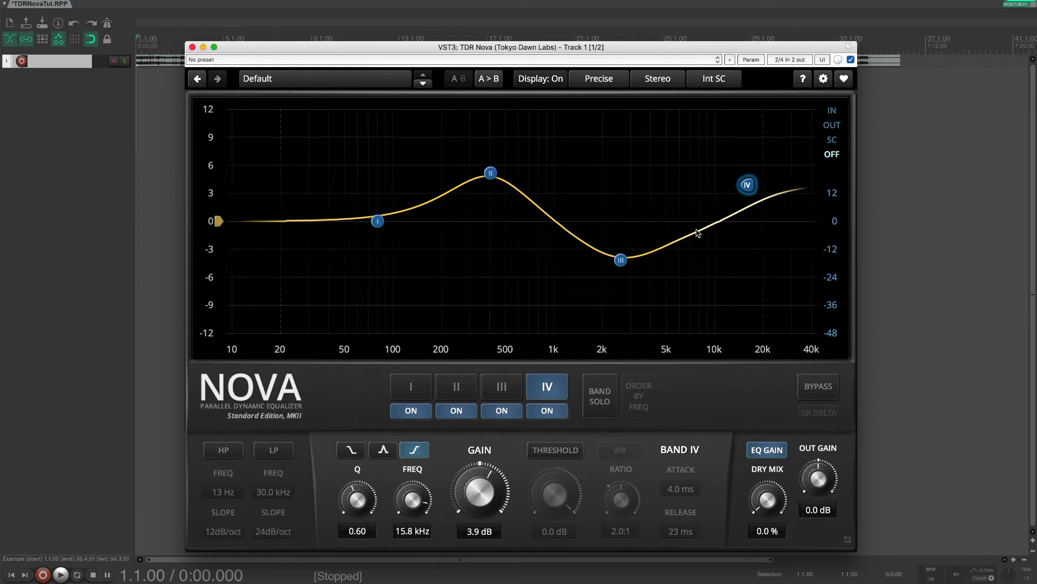
{"action": "left_click_drag", "start_coordinate": [490, 173], "coordinate": [483, 220]}
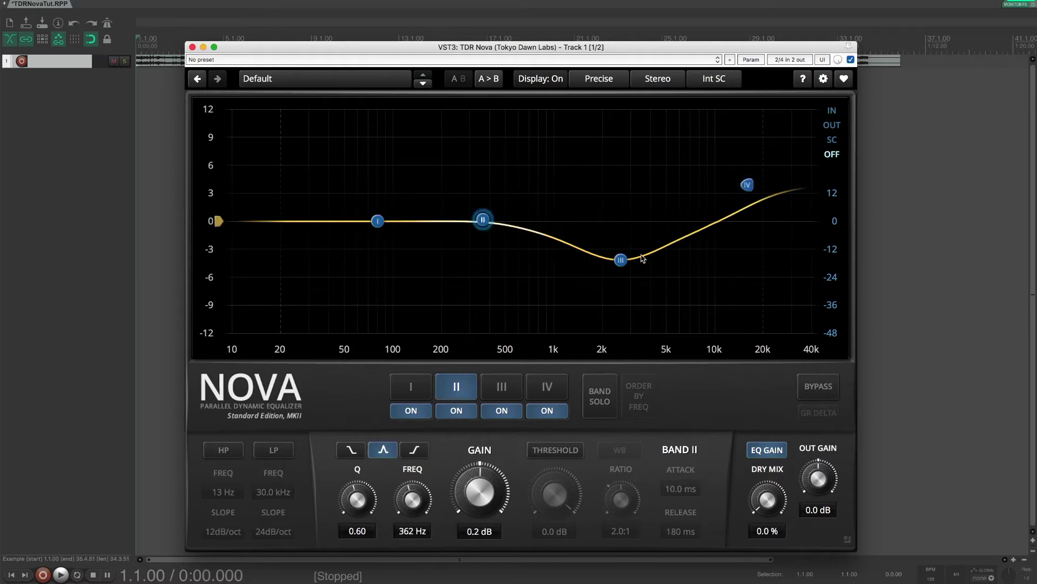
{"action": "left_click_drag", "start_coordinate": [622, 261], "coordinate": [609, 148]}
Raise band IV to 8.2 dB at 16.8 kHz, disable EQ GAIN, and lower band III to about 2 dB
{"action": "left_click", "coordinate": [748, 186]}
{"action": "left_click_drag", "start_coordinate": [754, 153], "coordinate": [755, 150]}
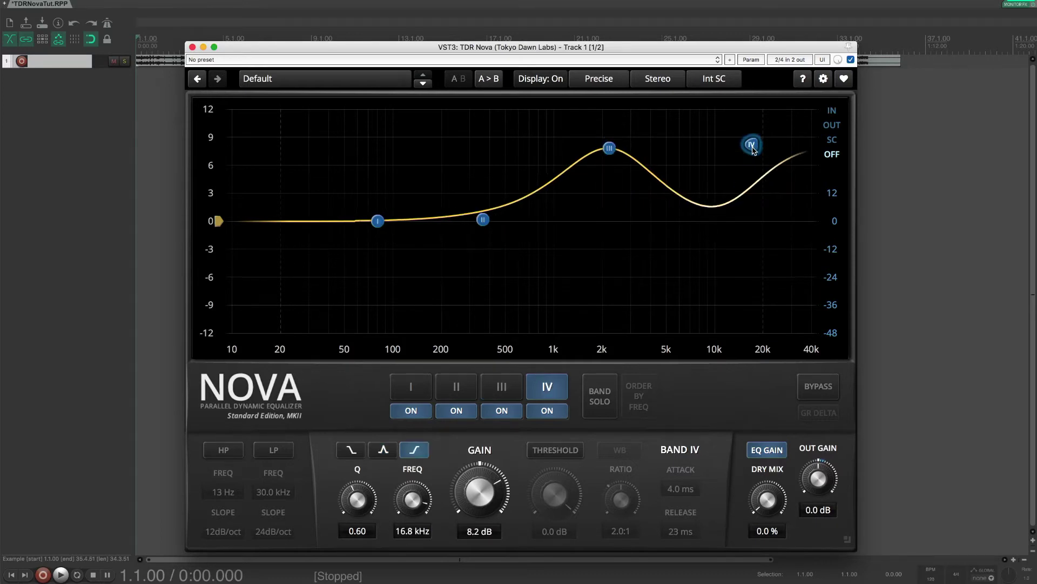
{"action": "left_click", "coordinate": [765, 452]}
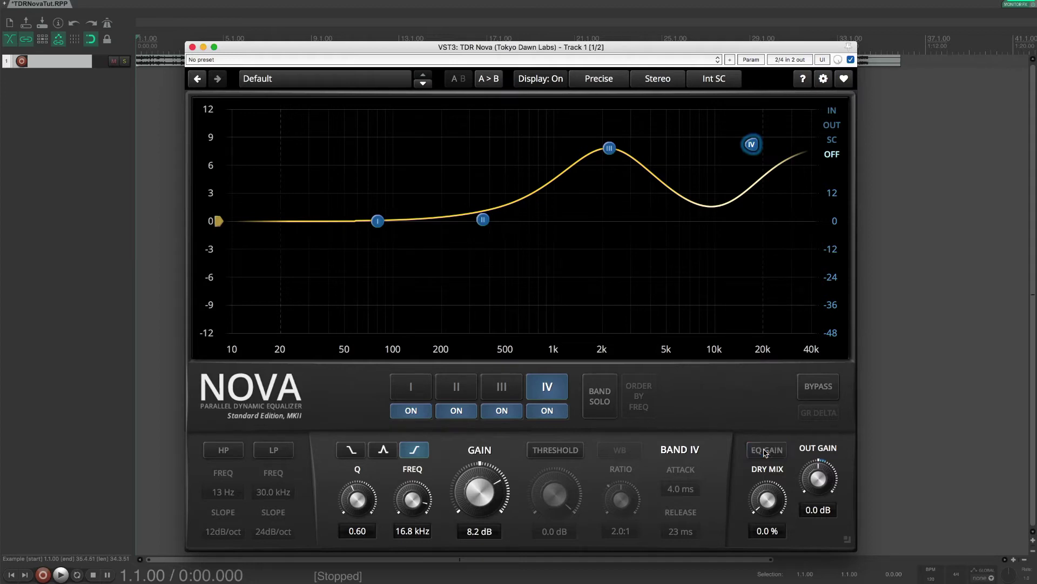
{"action": "left_click_drag", "start_coordinate": [609, 154], "coordinate": [617, 207]}
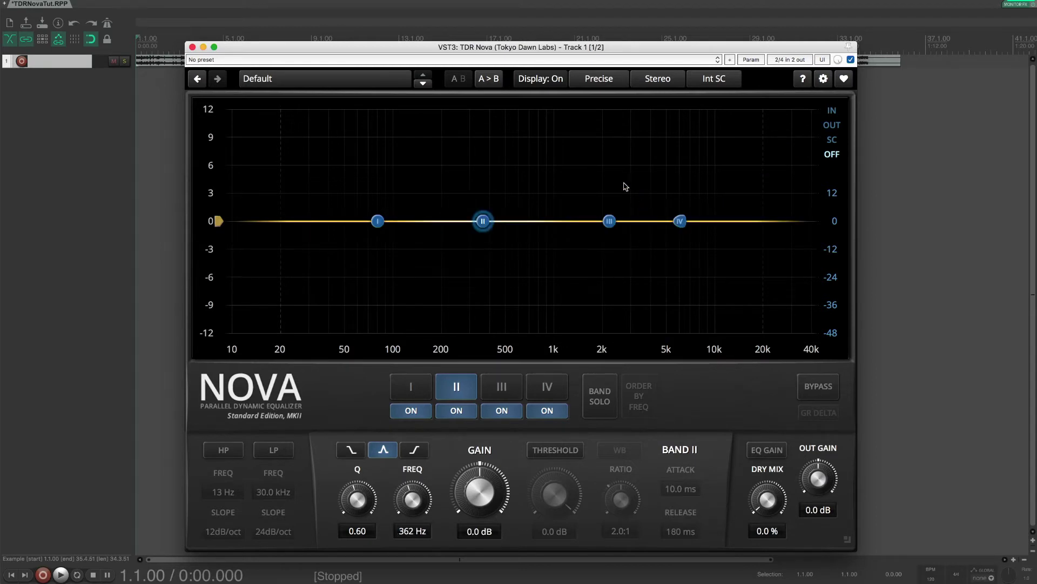
Boost band III near 1 kHz and vary its Q, then reset it to 0 dB at 2200 Hz
{"action": "left_click_drag", "start_coordinate": [609, 222], "coordinate": [605, 186]}
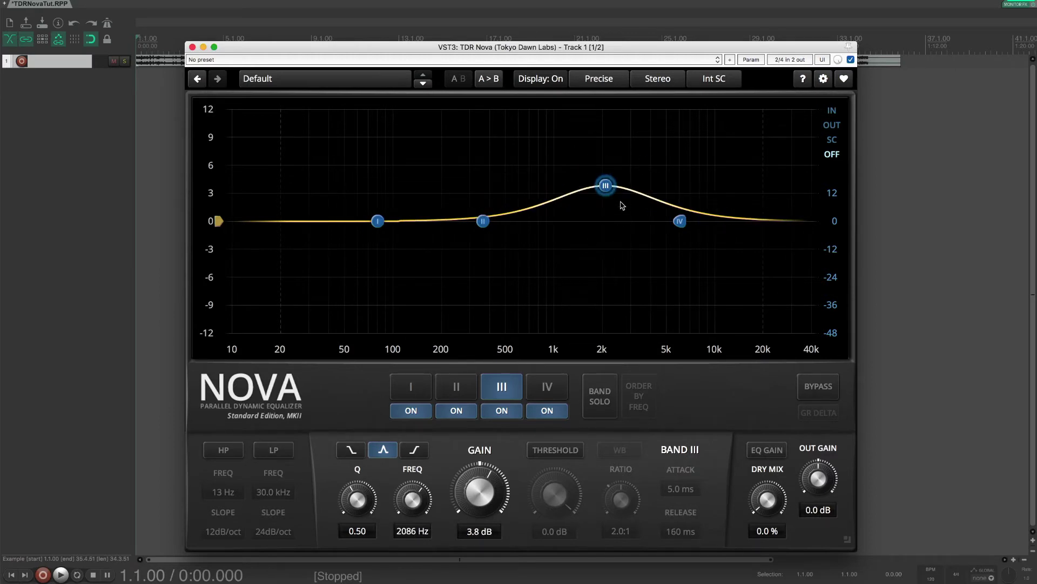
{"action": "scroll", "coordinate": [606, 186], "scroll_direction": "down", "scroll_amount": 5}
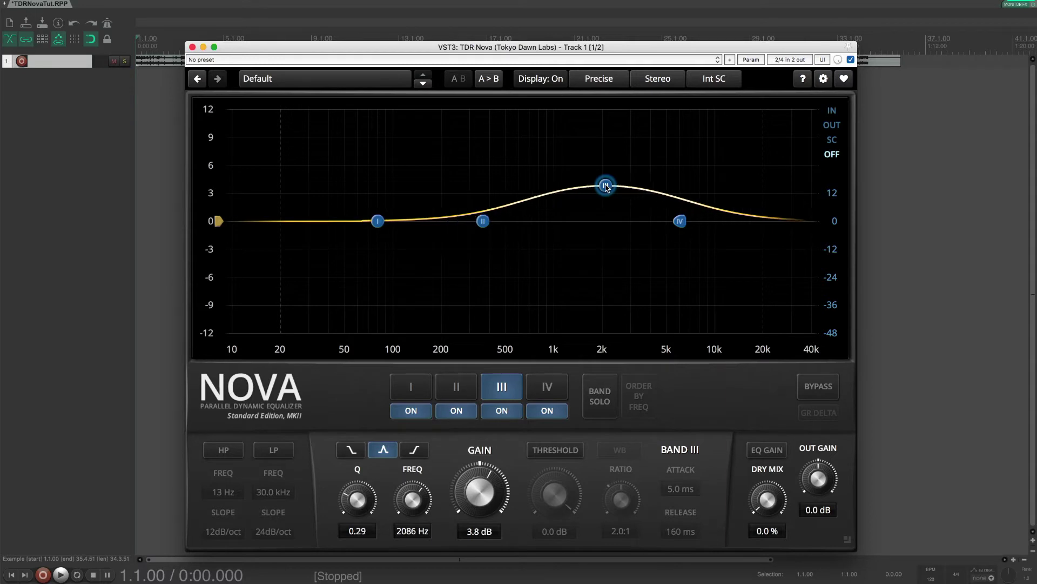
{"action": "scroll", "coordinate": [606, 186], "scroll_direction": "up", "scroll_amount": 10}
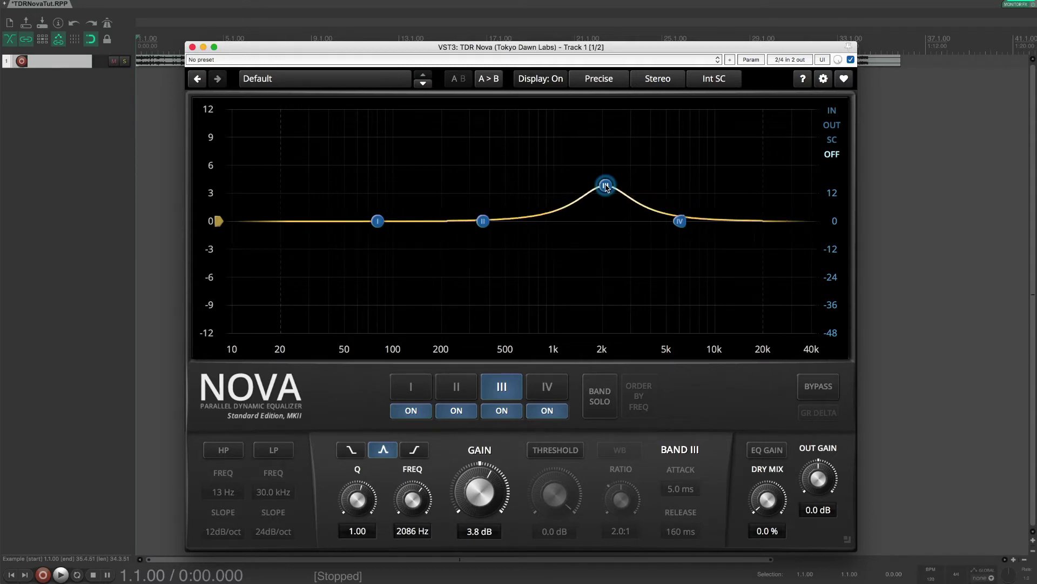
{"action": "scroll", "coordinate": [606, 186], "scroll_direction": "down", "scroll_amount": 3}
{"action": "left_click_drag", "start_coordinate": [611, 251], "coordinate": [582, 198]}
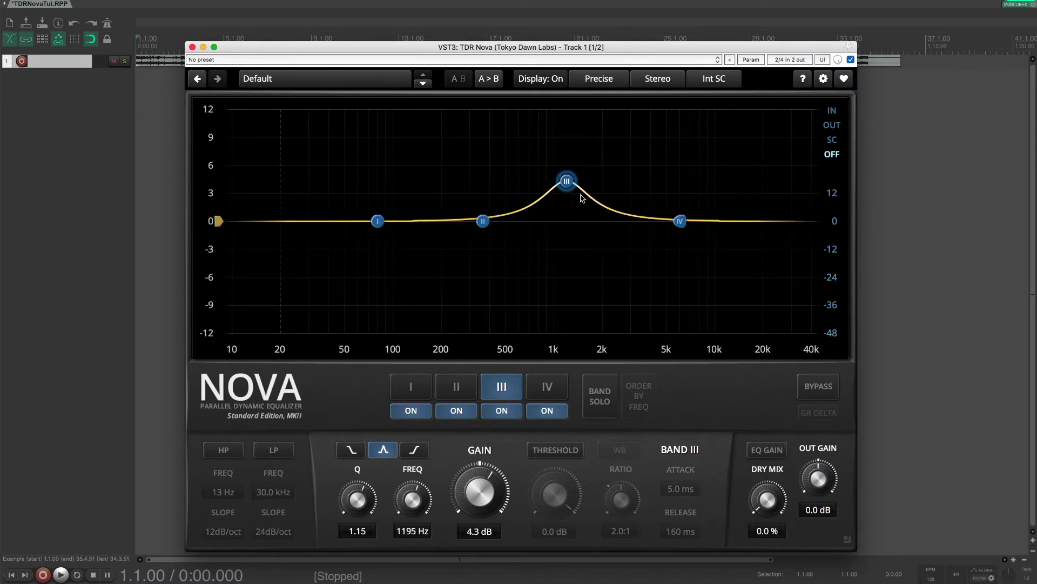
{"action": "double_click", "coordinate": [480, 493]}
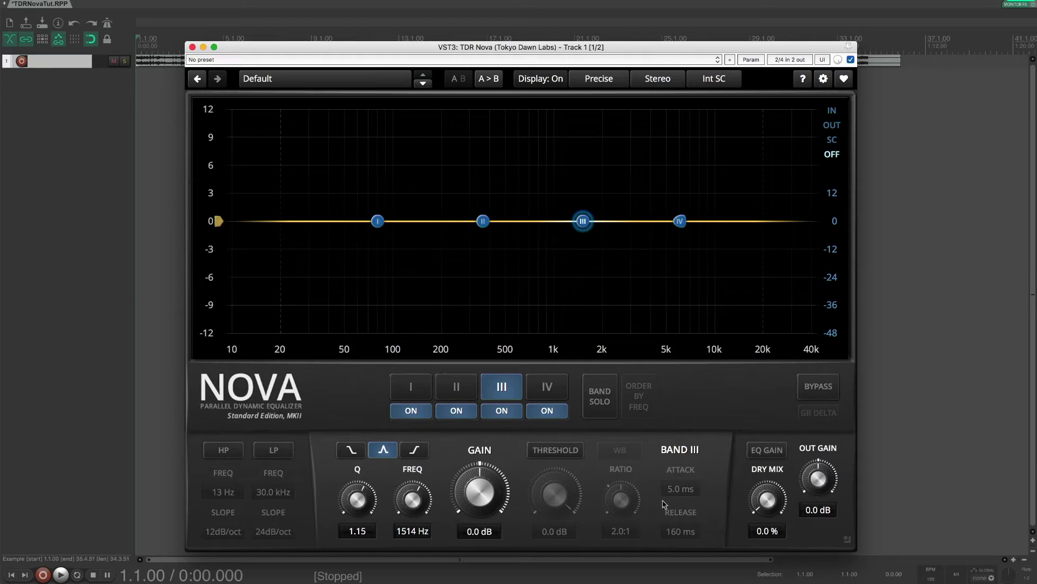
{"action": "double_click", "coordinate": [412, 499]}
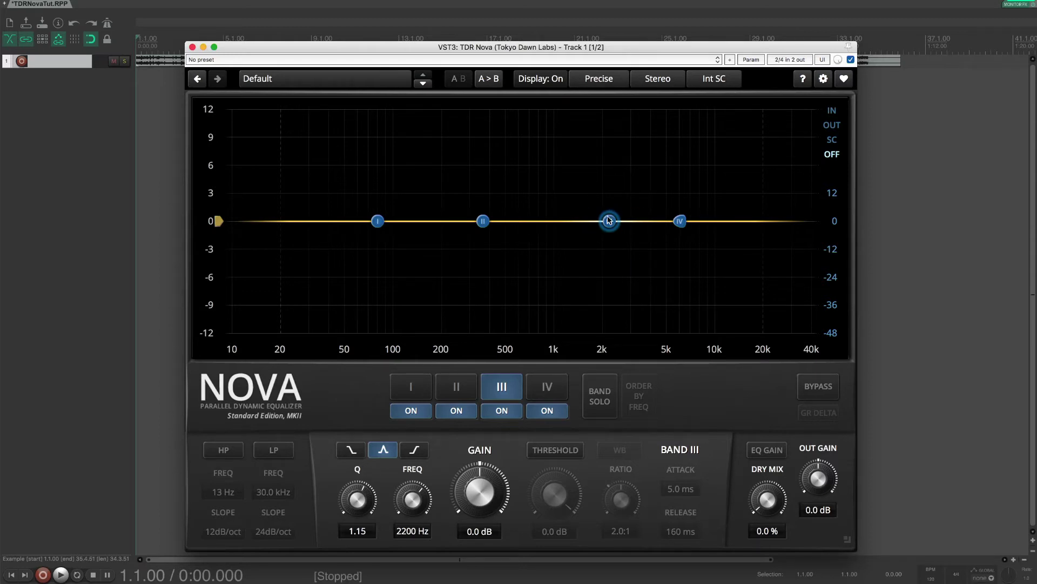
{"action": "left_click", "coordinate": [498, 390]}
{"action": "left_click", "coordinate": [497, 390]}
{"action": "left_click", "coordinate": [449, 391]}
{"action": "left_click", "coordinate": [412, 389]}
{"action": "left_click", "coordinate": [501, 389]}
{"action": "left_click", "coordinate": [467, 389]}
{"action": "left_click", "coordinate": [412, 387]}
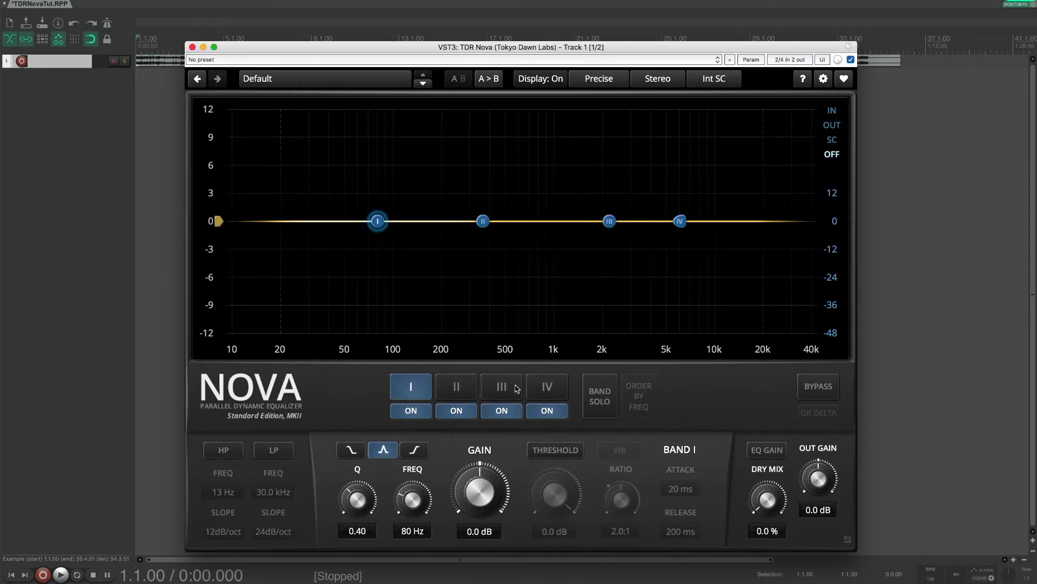
{"action": "left_click", "coordinate": [458, 385]}
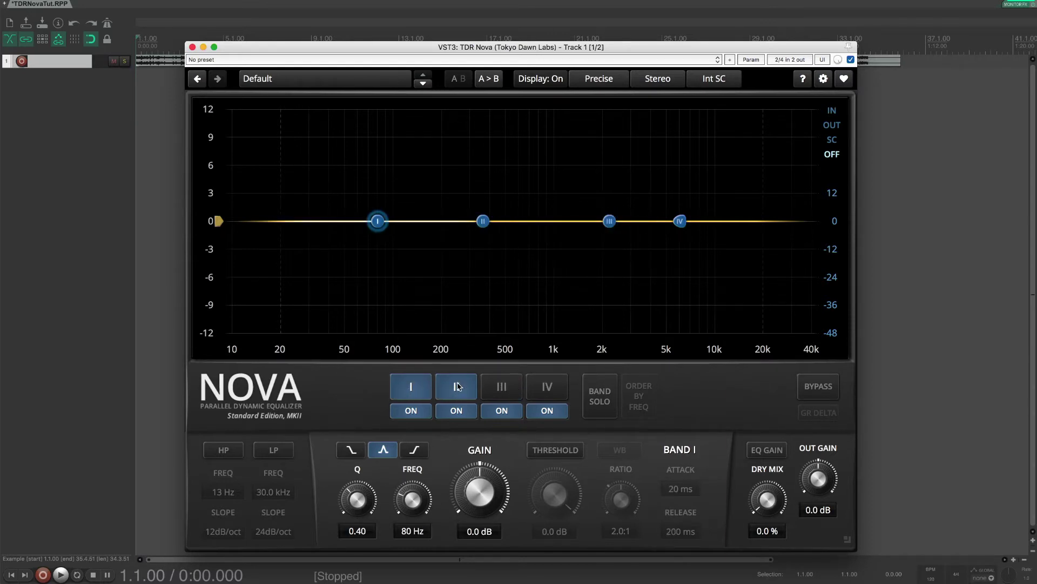
{"action": "left_click", "coordinate": [504, 396]}
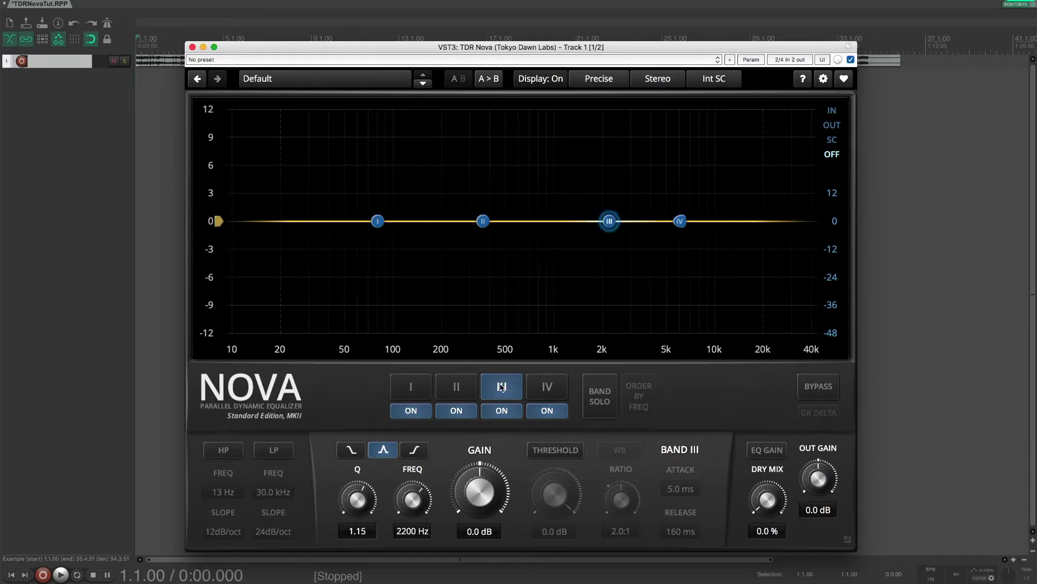
Solo band III during playback, lower its frequency to 1902 Hz, then stop and unsolo
{"action": "left_click", "coordinate": [595, 396]}
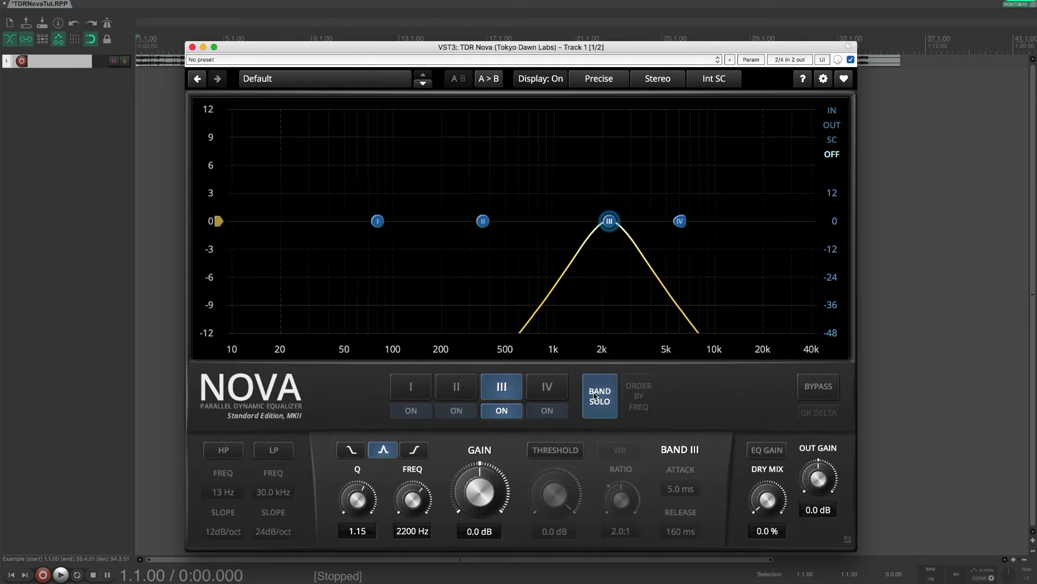
{"action": "key", "text": "space"}
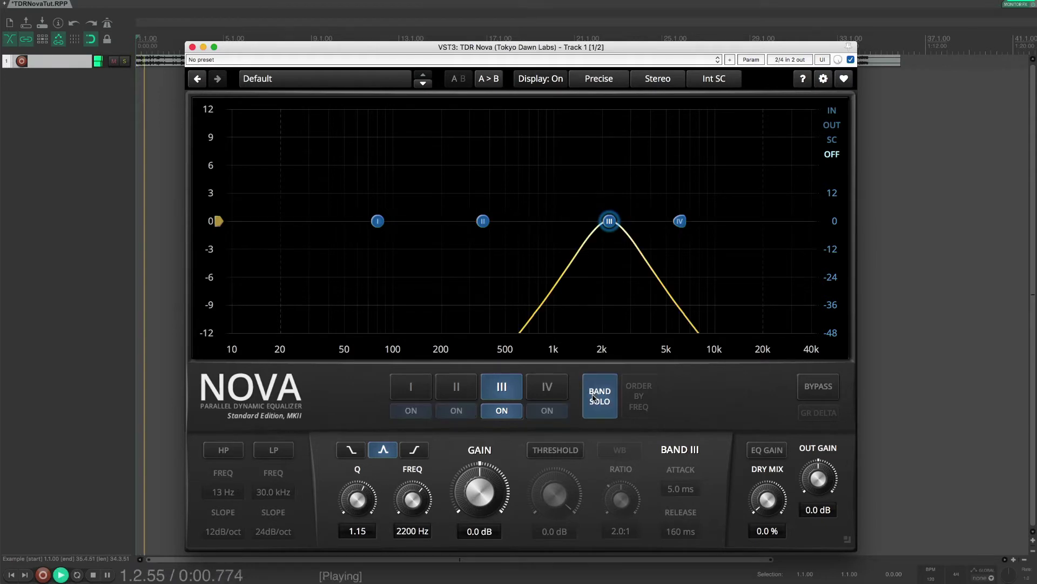
{"action": "mouse_move", "coordinate": [414, 499]}
{"action": "left_mouse_down"}
{"action": "mouse_move", "coordinate": [414, 532]}
{"action": "mouse_move", "coordinate": [414, 484]}
{"action": "mouse_move", "coordinate": [414, 502]}
{"action": "left_mouse_up"}
{"action": "key", "text": "space"}
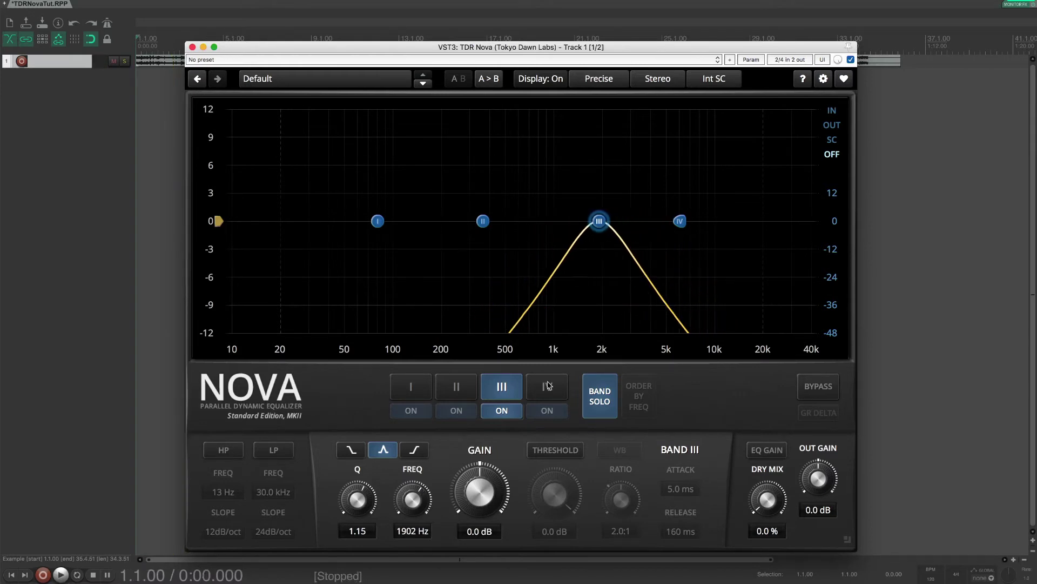
{"action": "left_click", "coordinate": [600, 398]}
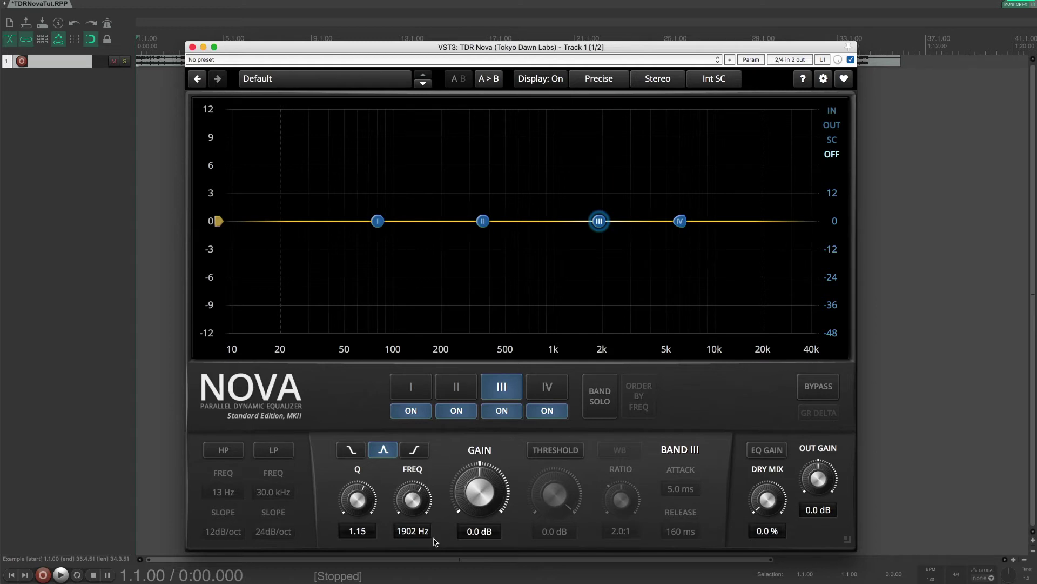
Toggle band III's solo, vary its Q, and reset its Q and frequency to defaults
{"action": "left_click", "coordinate": [607, 393]}
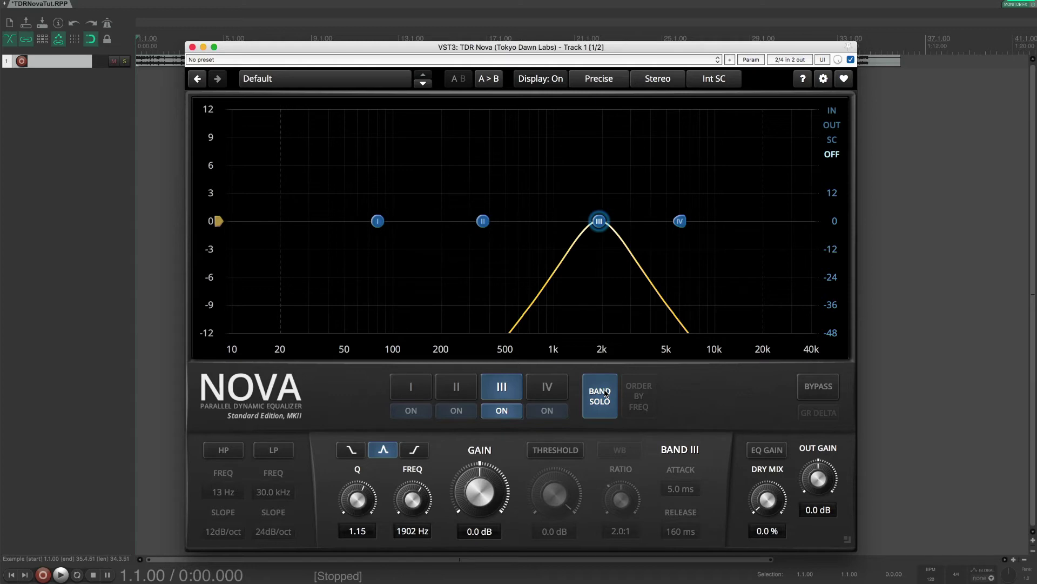
{"action": "left_click", "coordinate": [606, 393]}
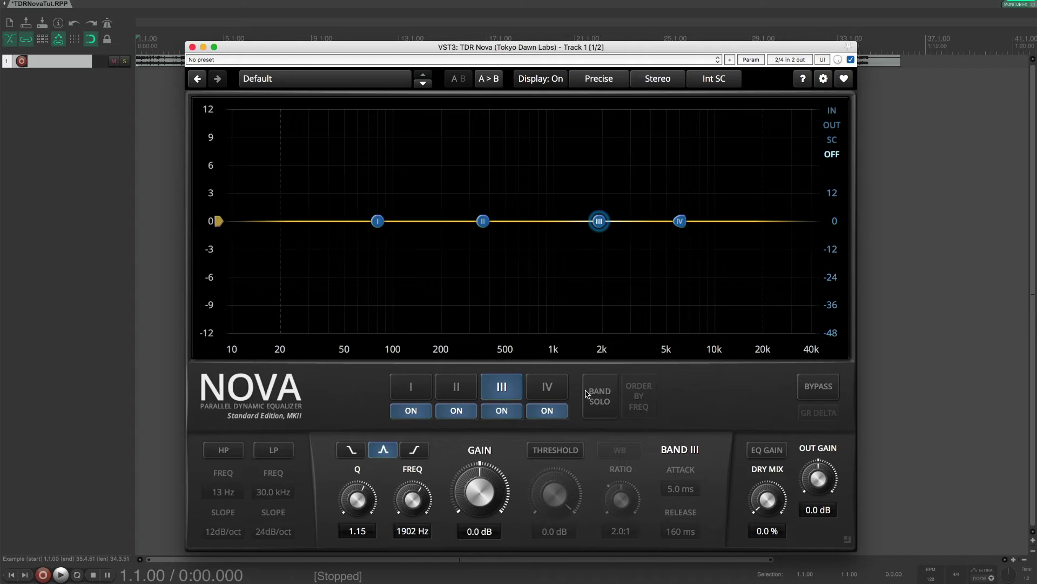
{"action": "double_click", "coordinate": [379, 504]}
{"action": "left_click_drag", "start_coordinate": [360, 477], "coordinate": [359, 453]}
{"action": "double_click", "coordinate": [361, 484]}
Sweep band III's Q from 0.33 up to the maximum 6.00 and back down to 0.50
{"action": "mouse_move", "coordinate": [358, 499]}
{"action": "left_mouse_down"}
{"action": "mouse_move", "coordinate": [358, 489]}
{"action": "mouse_move", "coordinate": [358, 513]}
{"action": "mouse_move", "coordinate": [357, 502]}
{"action": "left_mouse_up"}
{"action": "left_click_drag", "start_coordinate": [356, 505], "coordinate": [357, 484]}
{"action": "left_click_drag", "start_coordinate": [368, 509], "coordinate": [363, 538]}
Enable band III's threshold, making it dynamic at 2.0:1 ratio, 5.0 ms attack, 160 ms release
{"action": "left_click", "coordinate": [550, 451]}
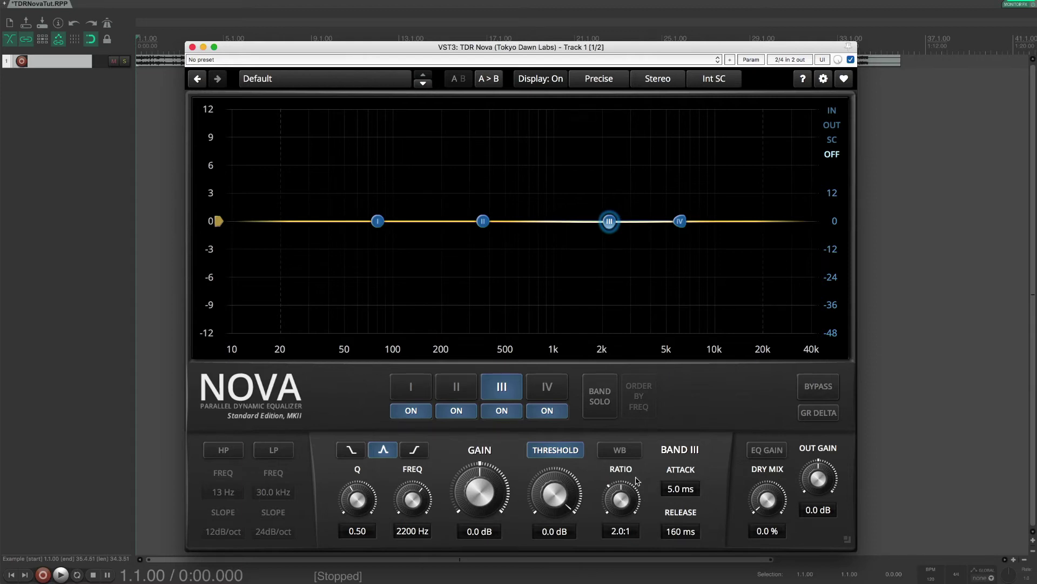
With band III soloed in playback, set threshold about -14 dB, ratio 2.3:1, attack 2.6 ms, release 54 ms
{"action": "left_click", "coordinate": [601, 413]}
{"action": "key", "text": "space"}
{"action": "left_click_drag", "start_coordinate": [563, 502], "coordinate": [564, 575]}
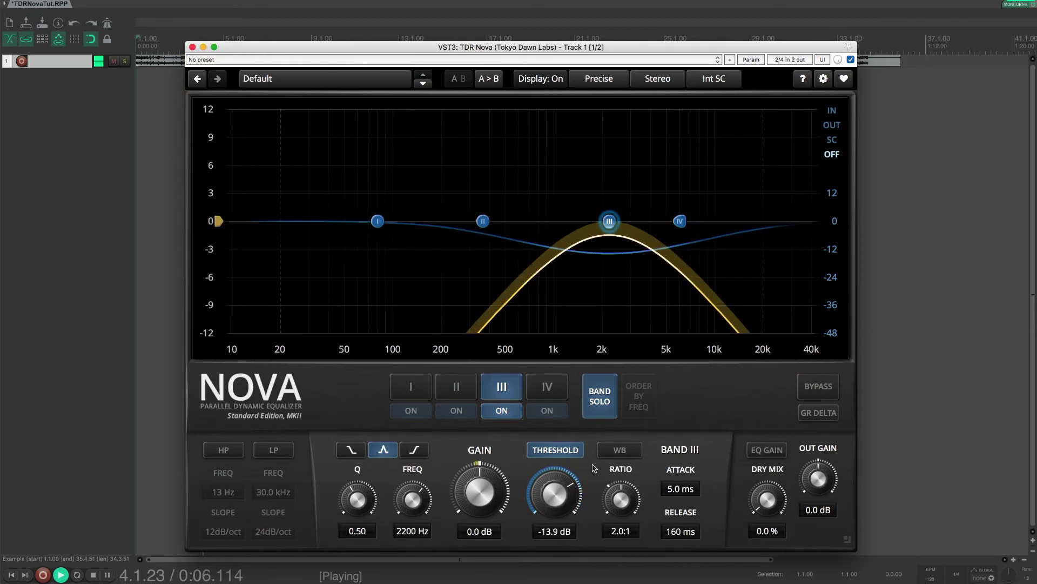
{"action": "left_click_drag", "start_coordinate": [621, 472], "coordinate": [619, 480]}
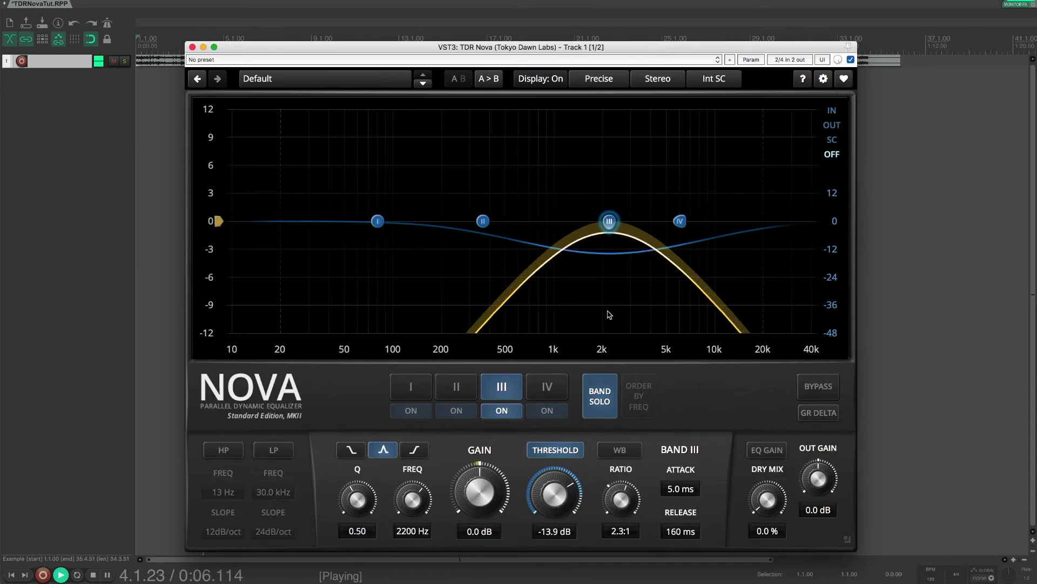
{"action": "left_click_drag", "start_coordinate": [682, 492], "coordinate": [683, 496]}
{"action": "left_click_drag", "start_coordinate": [688, 532], "coordinate": [688, 566]}
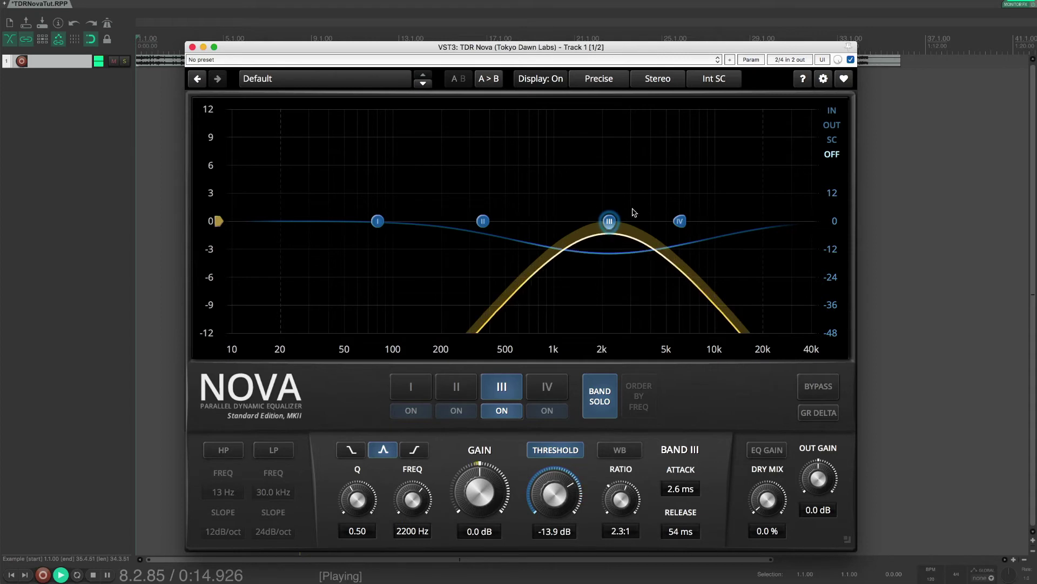
Stop, unsolo, then re-solo band III and restart playback to compare
{"action": "key", "text": "space"}
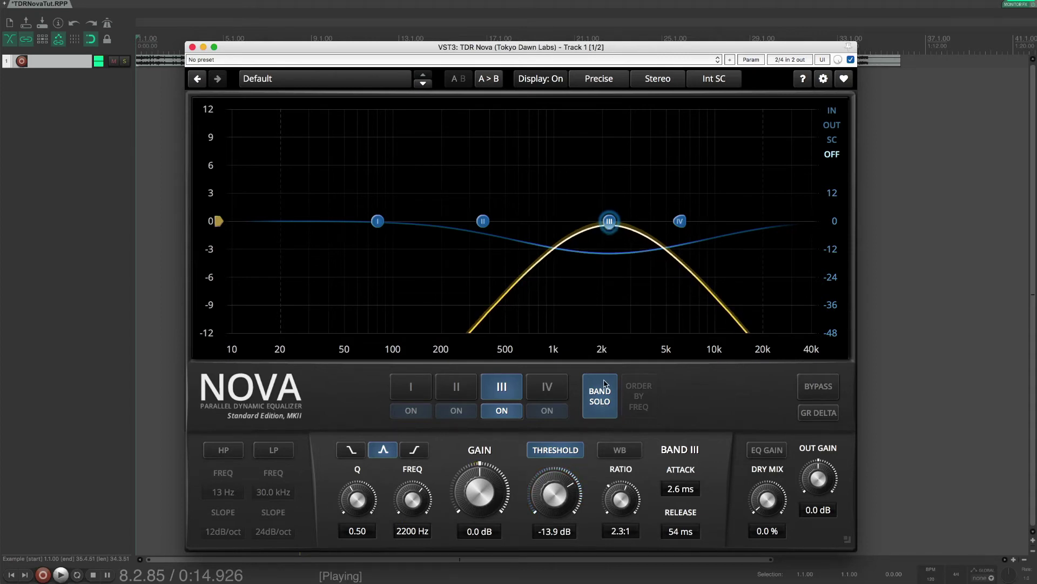
{"action": "left_click", "coordinate": [610, 413]}
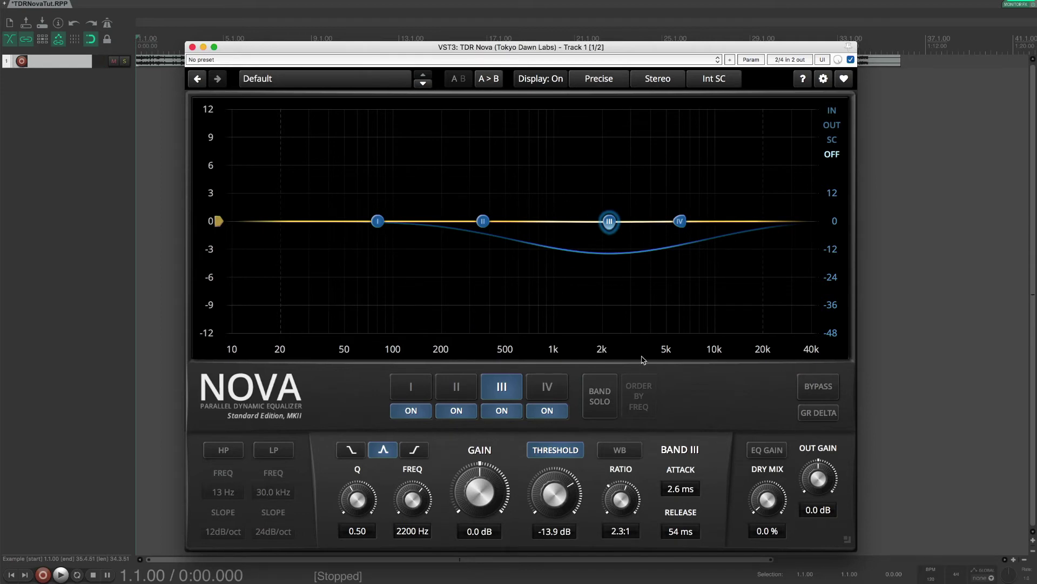
{"action": "left_click", "coordinate": [600, 402]}
{"action": "key", "text": "space"}
Nudge band III's threshold to -11.7 dB, then unsolo and audition all bands in playback
{"action": "mouse_move", "coordinate": [560, 474]}
{"action": "left_mouse_down"}
{"action": "mouse_move", "coordinate": [561, 440]}
{"action": "mouse_move", "coordinate": [561, 464]}
{"action": "left_mouse_up"}
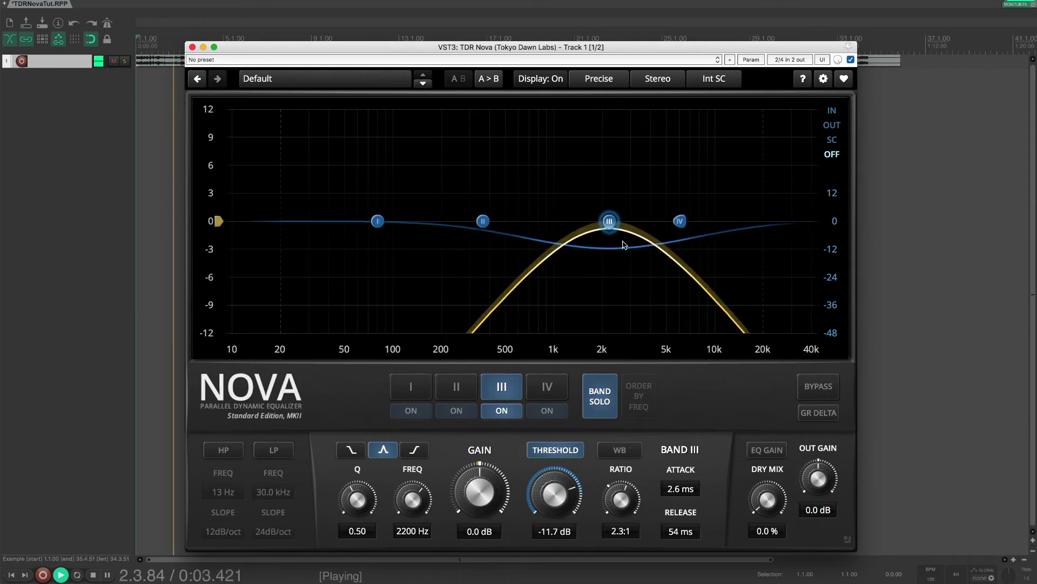
{"action": "key", "text": "space"}
{"action": "left_click", "coordinate": [600, 396]}
{"action": "key", "text": "space"}
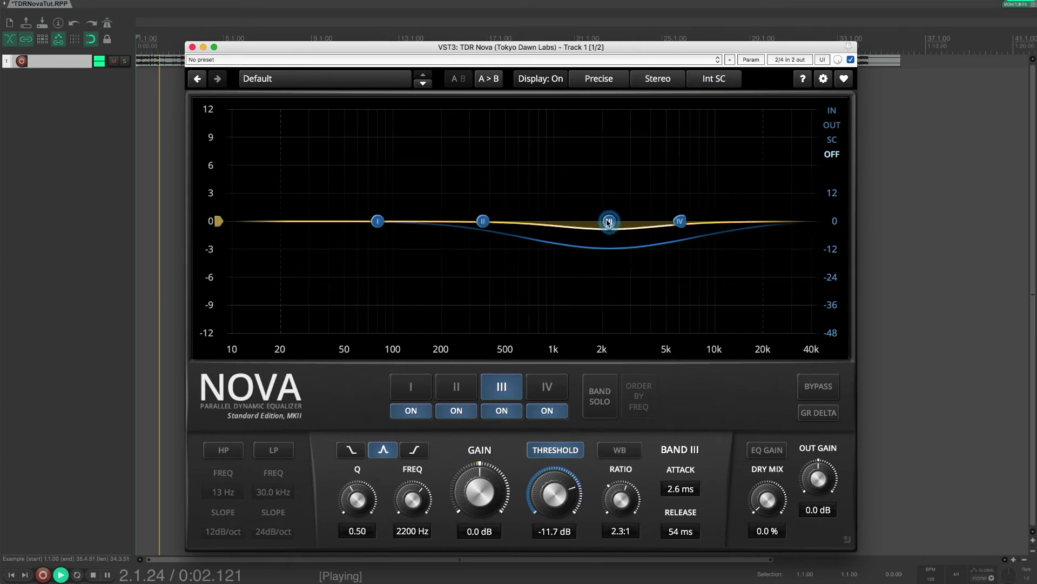
{"action": "key", "text": "space"}
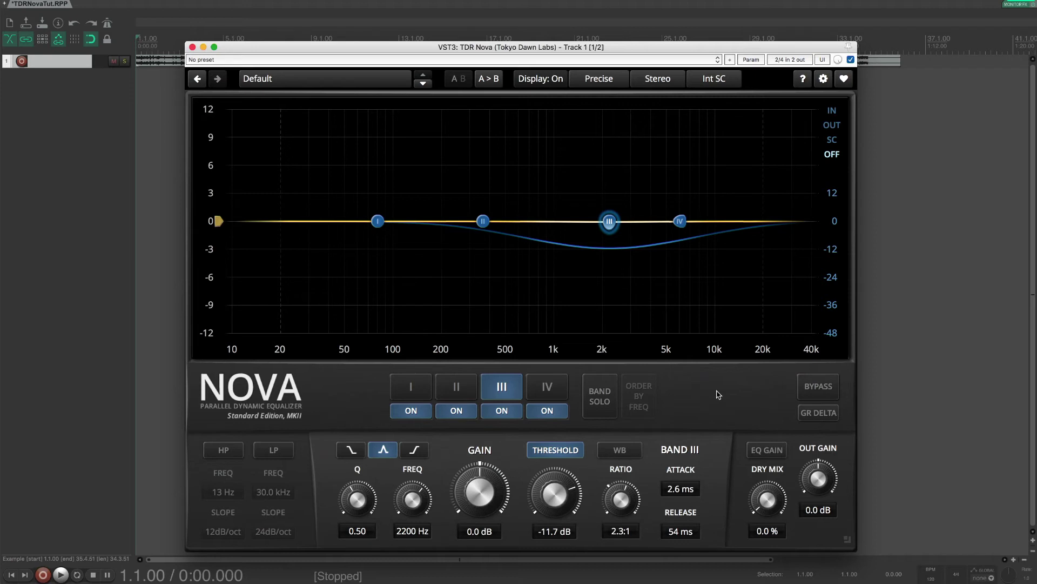
Select band I to show its 80 Hz bell settings for editing
{"action": "left_click", "coordinate": [410, 386]}
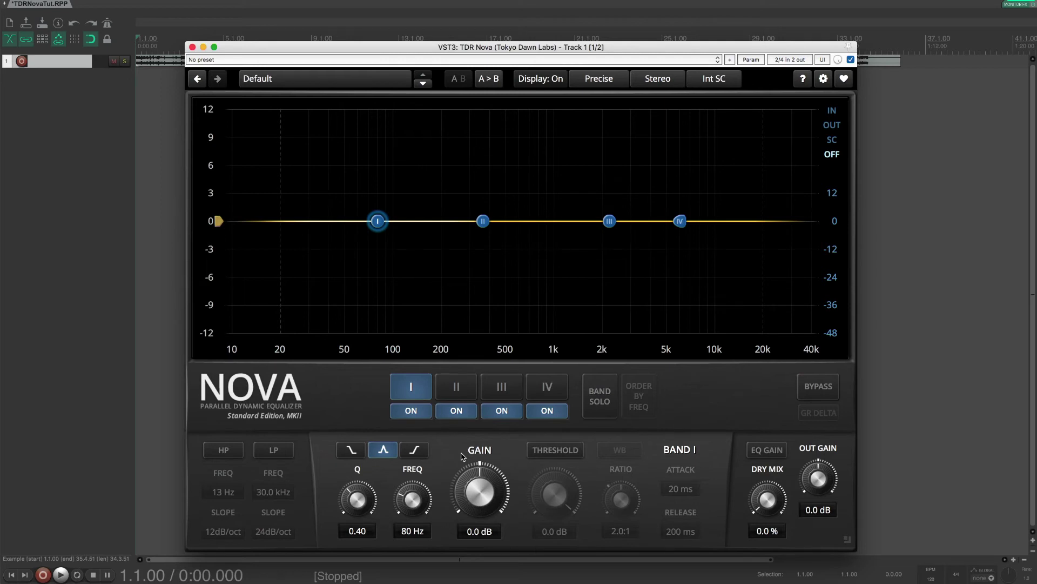
Make band I a low shelf at 185 Hz with Q 0.60 and gain reset to 0.0 dB
{"action": "left_click", "coordinate": [347, 453]}
{"action": "left_click_drag", "start_coordinate": [358, 489], "coordinate": [357, 471]}
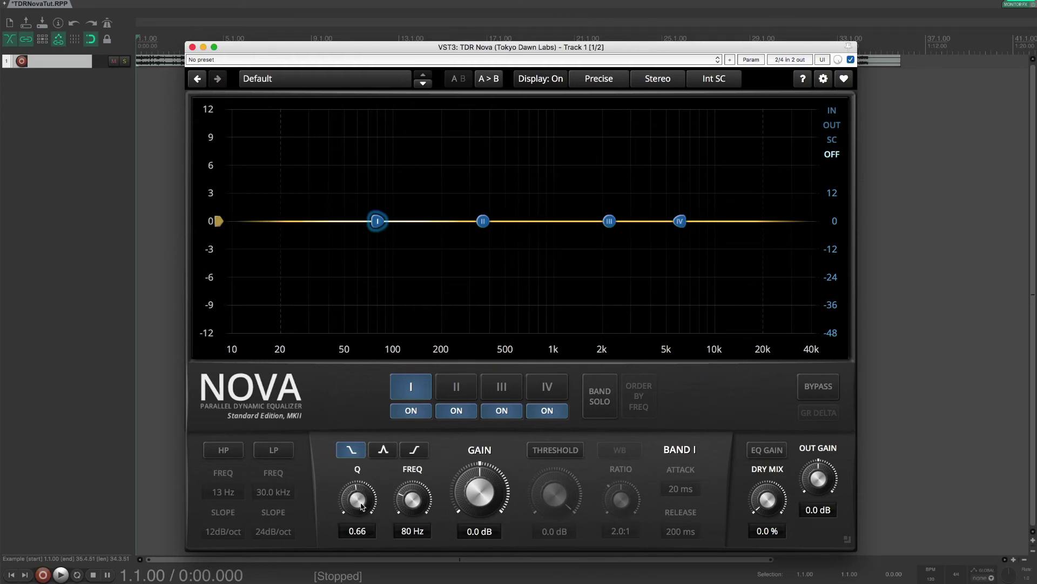
{"action": "left_click_drag", "start_coordinate": [475, 492], "coordinate": [475, 524]}
{"action": "double_click", "coordinate": [480, 492]}
{"action": "left_click_drag", "start_coordinate": [412, 500], "coordinate": [412, 444]}
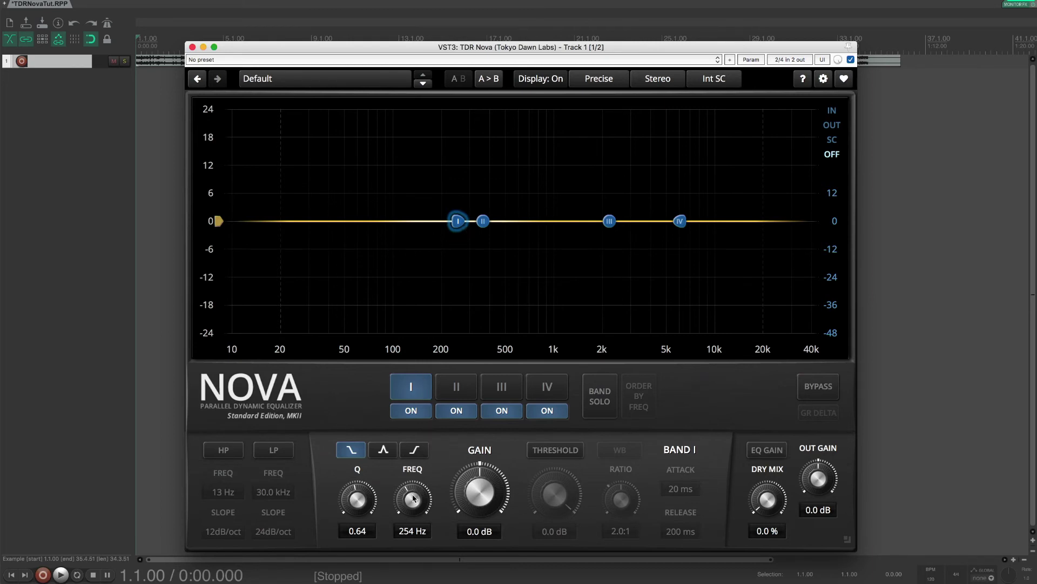
{"action": "left_click_drag", "start_coordinate": [415, 508], "coordinate": [397, 520]}
{"action": "left_click_drag", "start_coordinate": [498, 509], "coordinate": [496, 512]}
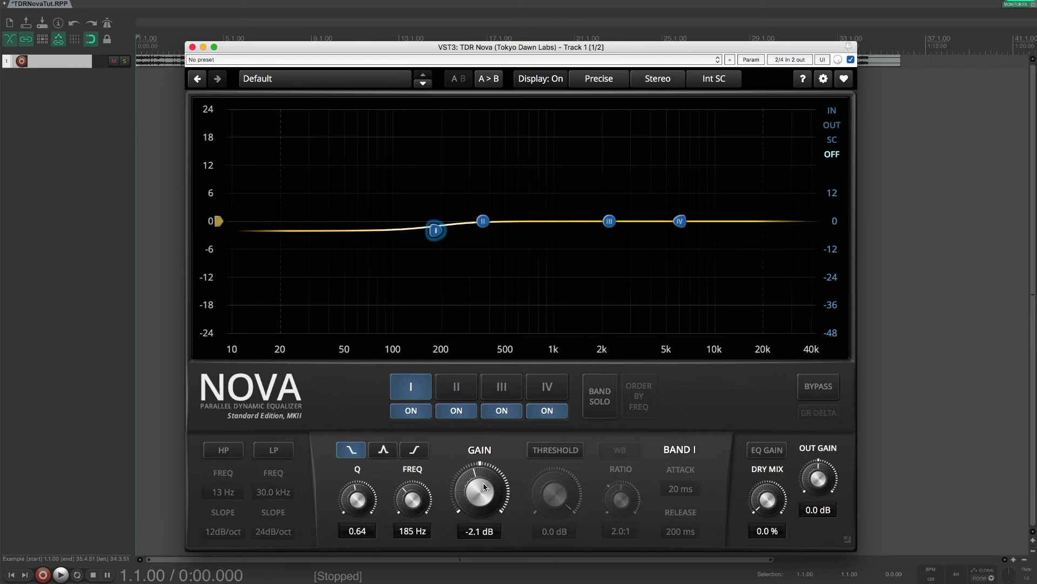
{"action": "scroll", "coordinate": [357, 498], "scroll_direction": "down", "scroll_amount": 1}
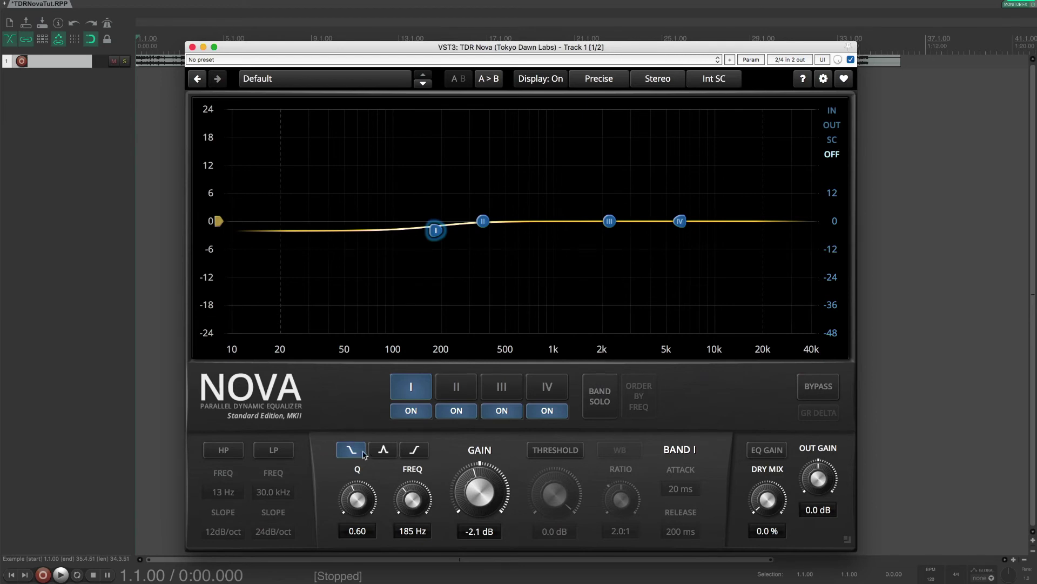
{"action": "double_click", "coordinate": [478, 492]}
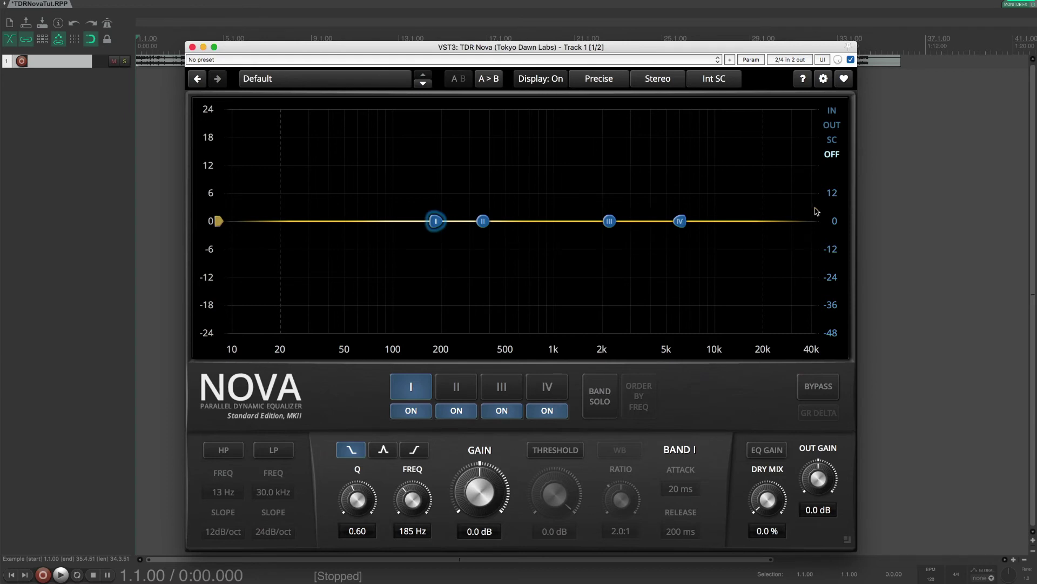
Make band I dynamic with 0.5 sec release and -13.0 dB threshold, auditioning playback
{"action": "left_click", "coordinate": [558, 456]}
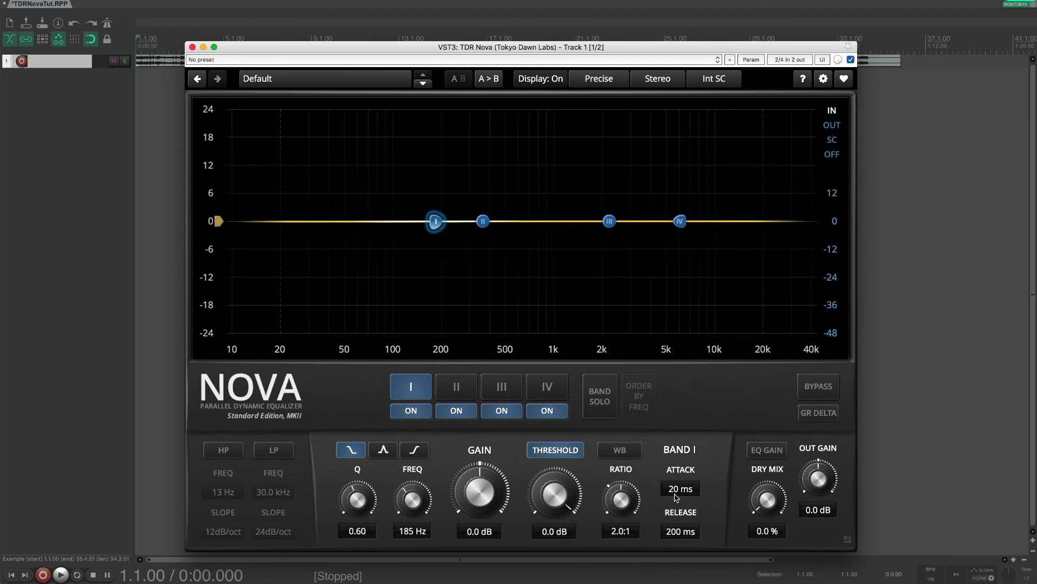
{"action": "left_click_drag", "start_coordinate": [683, 533], "coordinate": [683, 459]}
{"action": "left_click_drag", "start_coordinate": [559, 489], "coordinate": [560, 513]}
{"action": "key", "text": "space"}
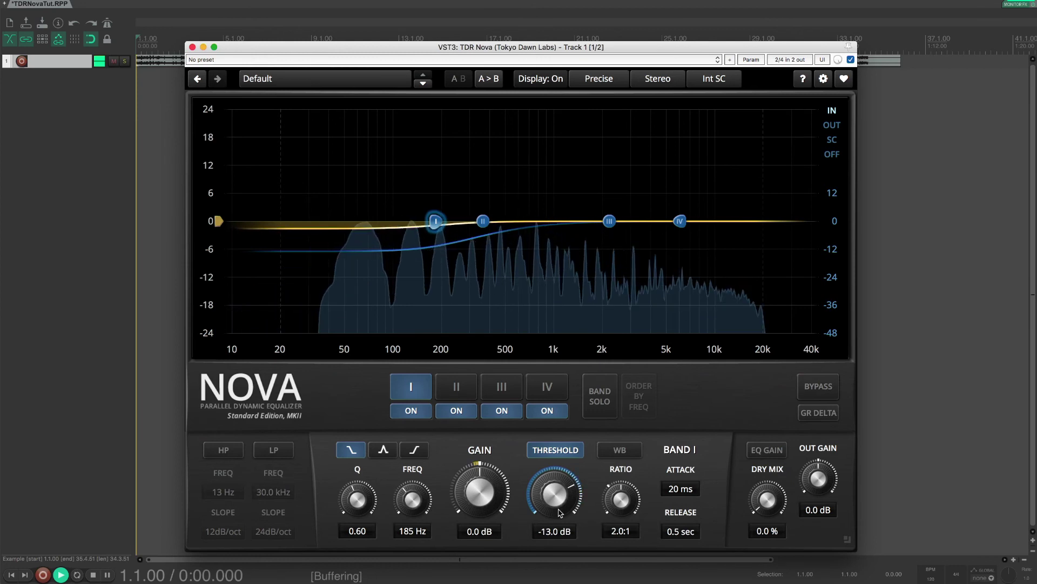
{"action": "key", "text": "space"}
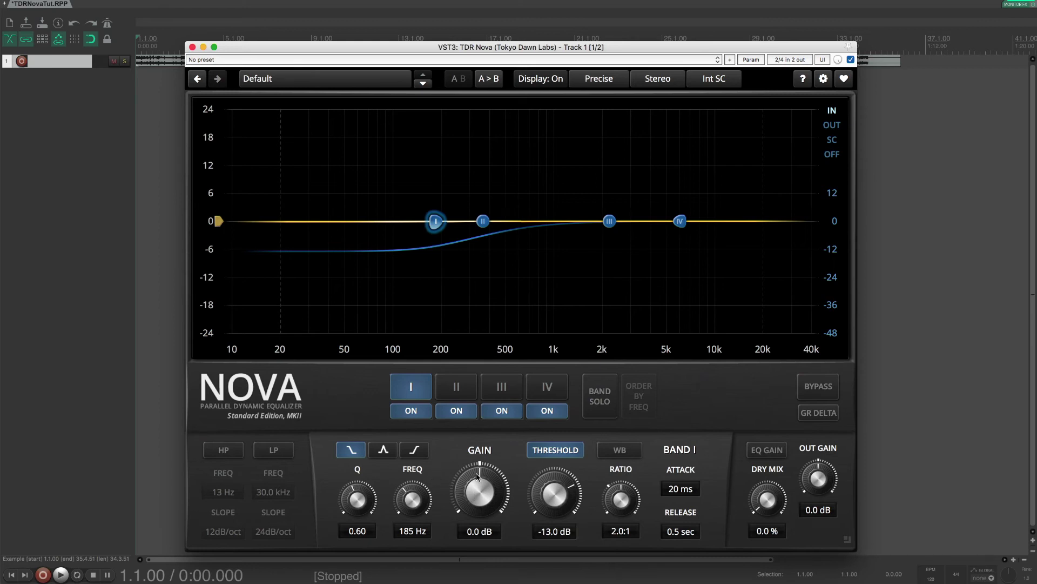
Boost band I's low shelf gain, listening during playback, and settle it at 1.7 dB
{"action": "mouse_move", "coordinate": [479, 476]}
{"action": "left_mouse_down"}
{"action": "mouse_move", "coordinate": [479, 459]}
{"action": "mouse_move", "coordinate": [475, 468]}
{"action": "left_mouse_up"}
{"action": "key", "text": "space"}
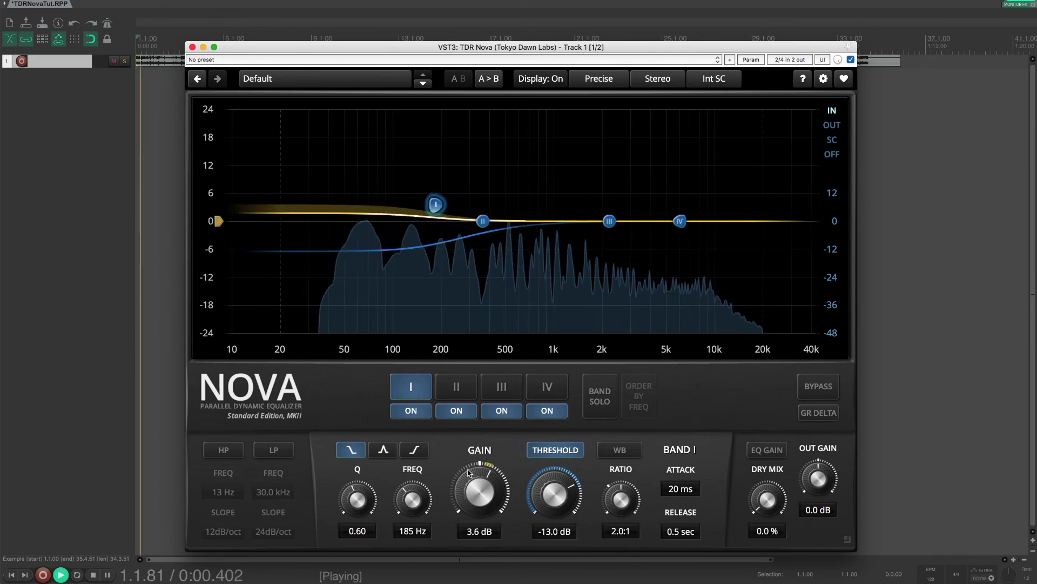
{"action": "left_click_drag", "start_coordinate": [475, 467], "coordinate": [475, 475]}
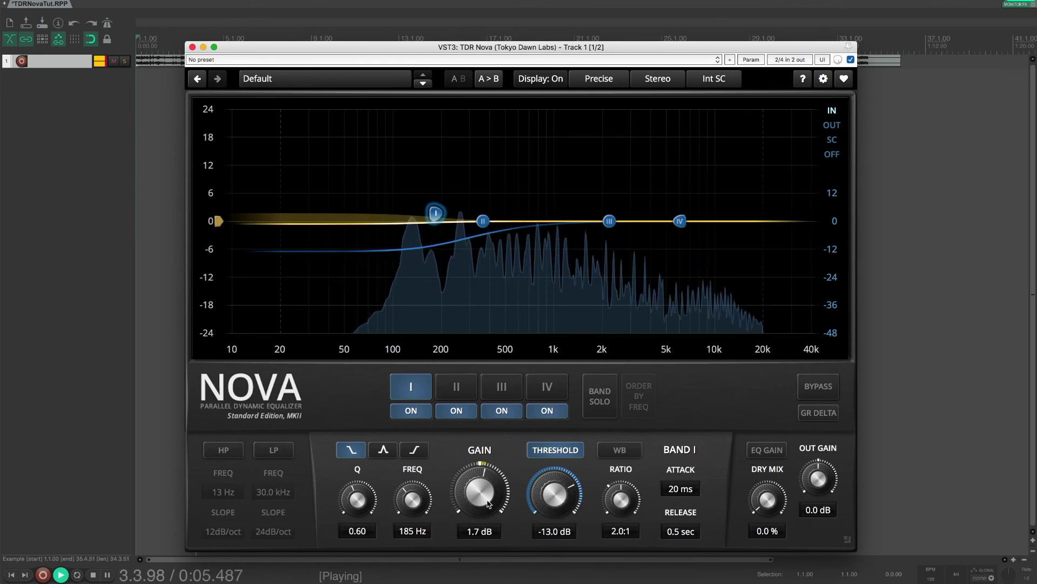
{"action": "key", "text": "space"}
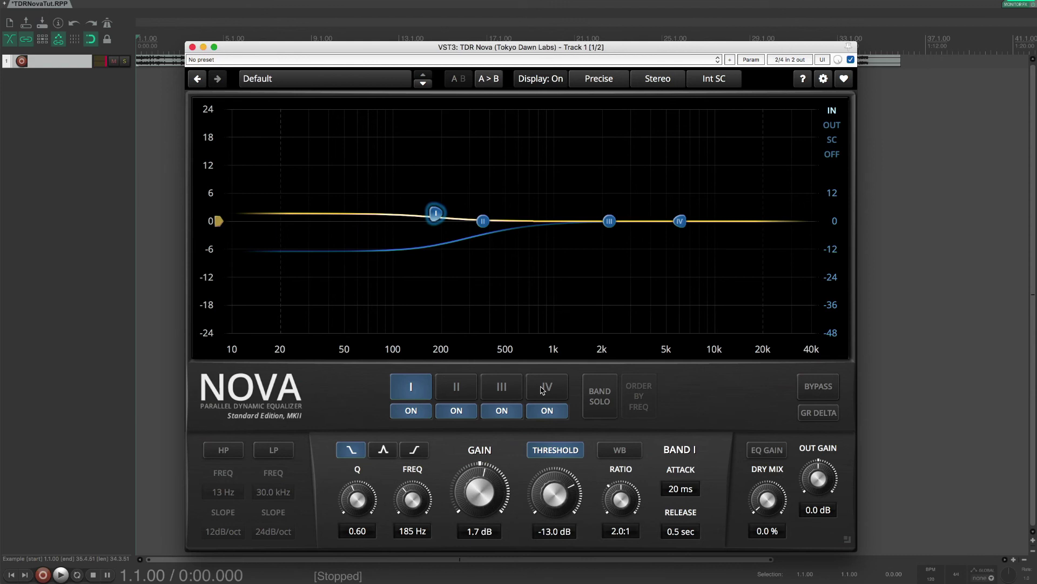
Turn band III off and tune band IV's shelf to 2111 Hz with 0 dB gain
{"action": "left_click", "coordinate": [560, 392]}
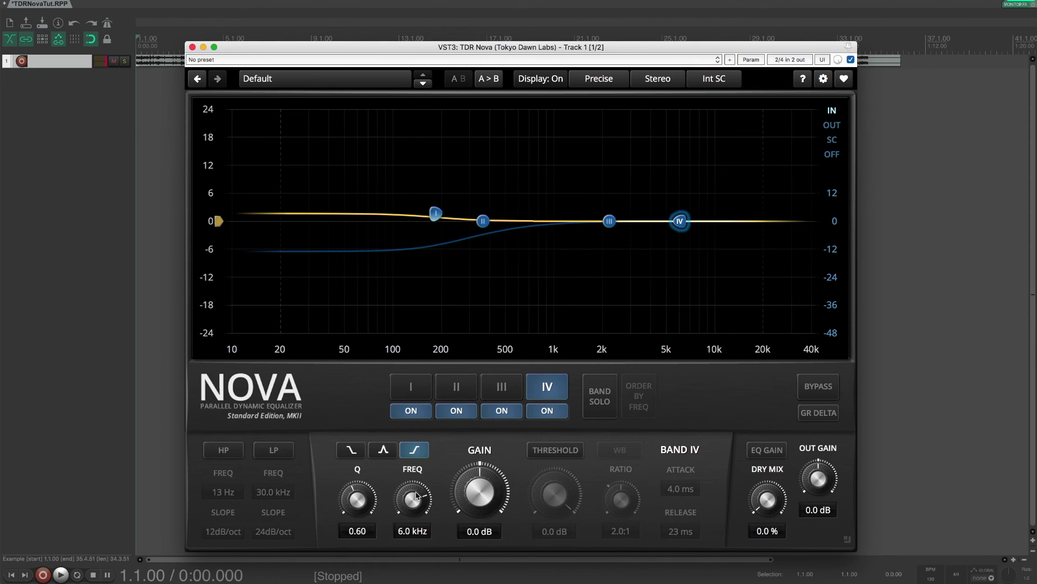
{"action": "left_click_drag", "start_coordinate": [420, 508], "coordinate": [420, 532]}
{"action": "left_click", "coordinate": [504, 411]}
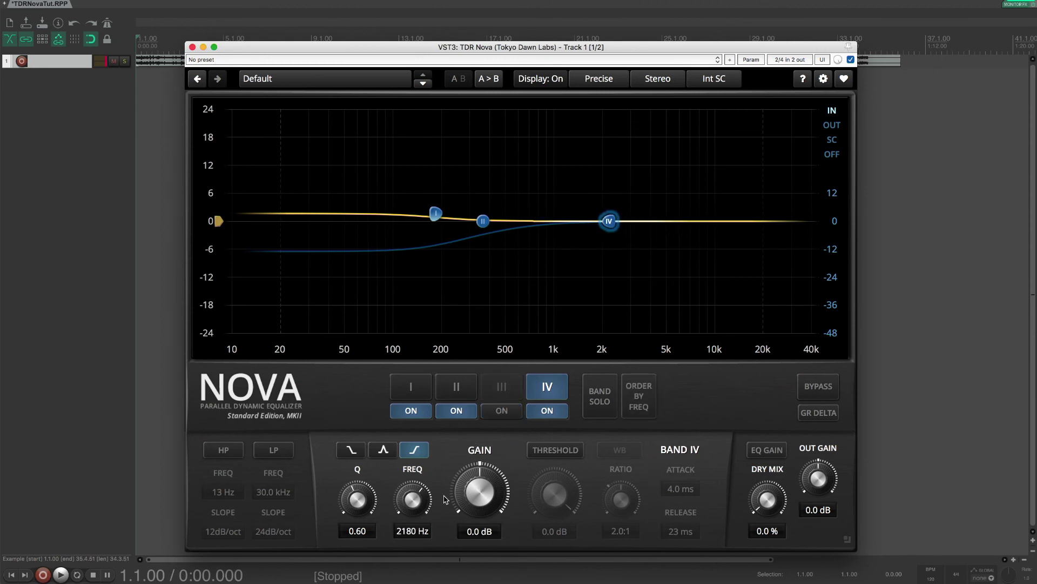
{"action": "left_click_drag", "start_coordinate": [421, 506], "coordinate": [362, 498]}
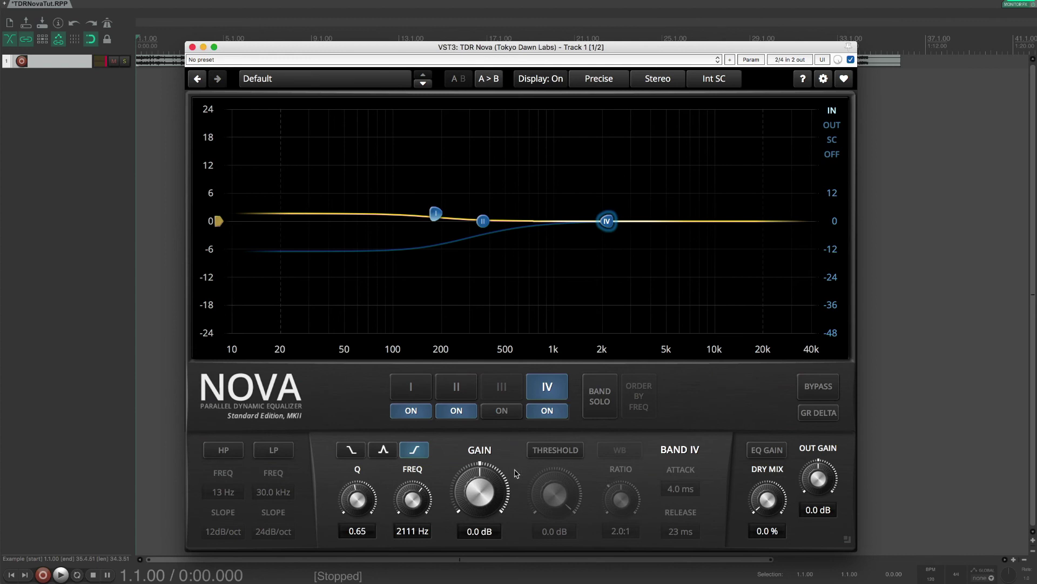
{"action": "left_click_drag", "start_coordinate": [487, 526], "coordinate": [487, 540]}
{"action": "left_click_drag", "start_coordinate": [486, 497], "coordinate": [479, 486]}
{"action": "double_click", "coordinate": [479, 485]}
Make band IV dynamic with 5.0:1 ratio, 1.0 ms attack and -8.4 dB threshold
{"action": "left_click", "coordinate": [555, 484]}
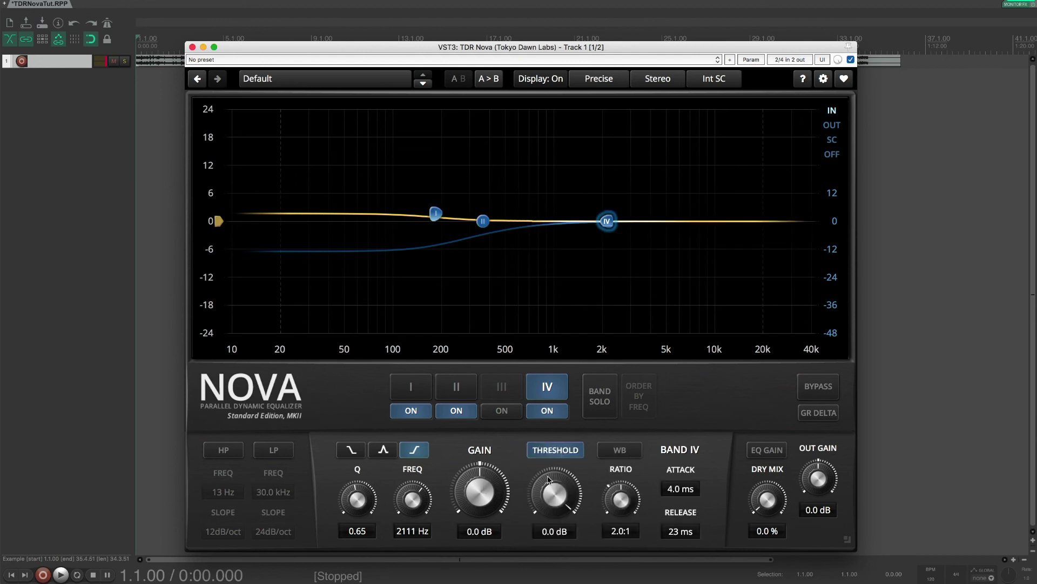
{"action": "left_click_drag", "start_coordinate": [626, 504], "coordinate": [627, 484]}
{"action": "mouse_move", "coordinate": [696, 489]}
{"action": "left_mouse_down"}
{"action": "mouse_move", "coordinate": [696, 506]}
{"action": "mouse_move", "coordinate": [685, 492]}
{"action": "left_mouse_up"}
{"action": "left_click_drag", "start_coordinate": [680, 534], "coordinate": [682, 522]}
{"action": "left_click_drag", "start_coordinate": [555, 494], "coordinate": [555, 520]}
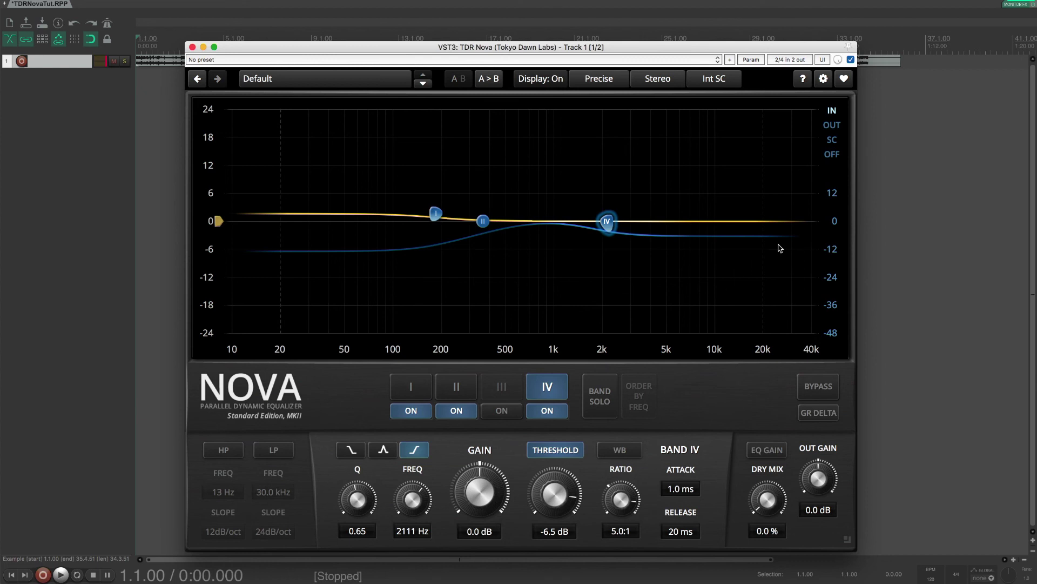
{"action": "scroll", "coordinate": [680, 424], "scroll_direction": "down", "scroll_amount": 3}
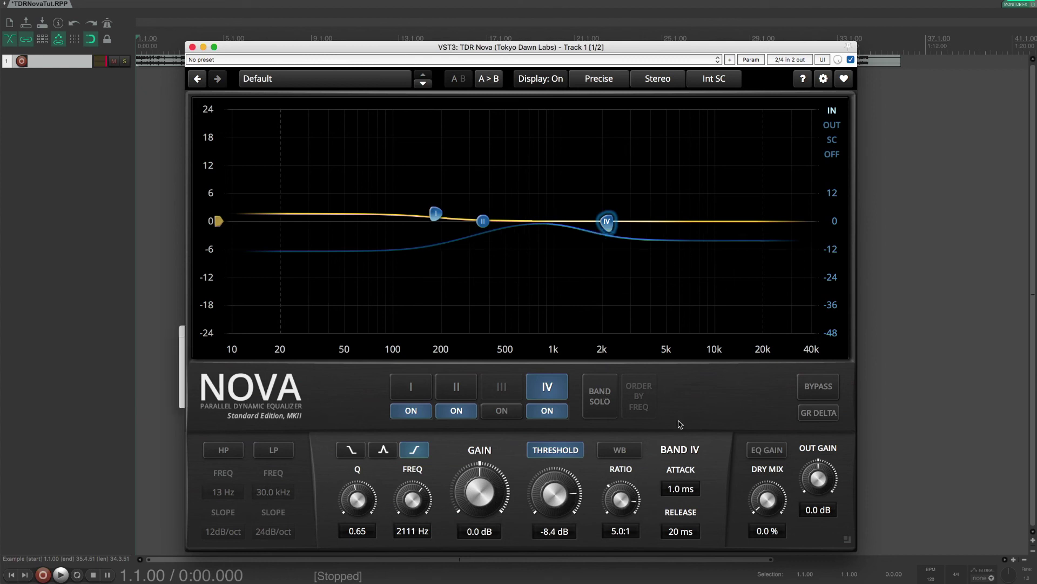